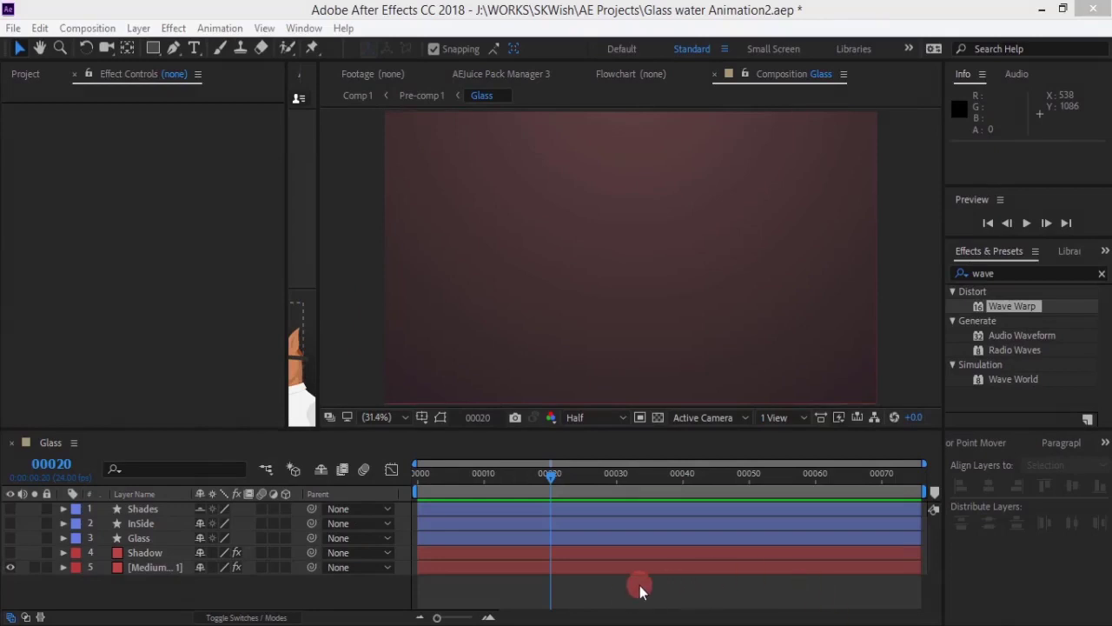
Review the Glass composition's size and frame settings in Composition Settings.
click(628, 598)
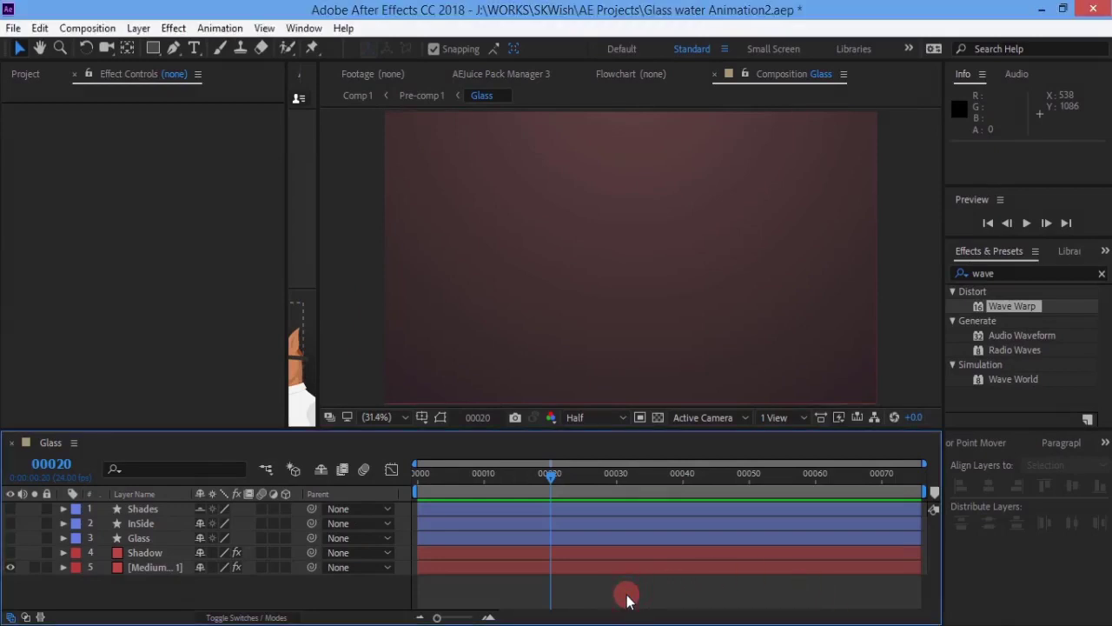
key(ctrl+k)
click(433, 225)
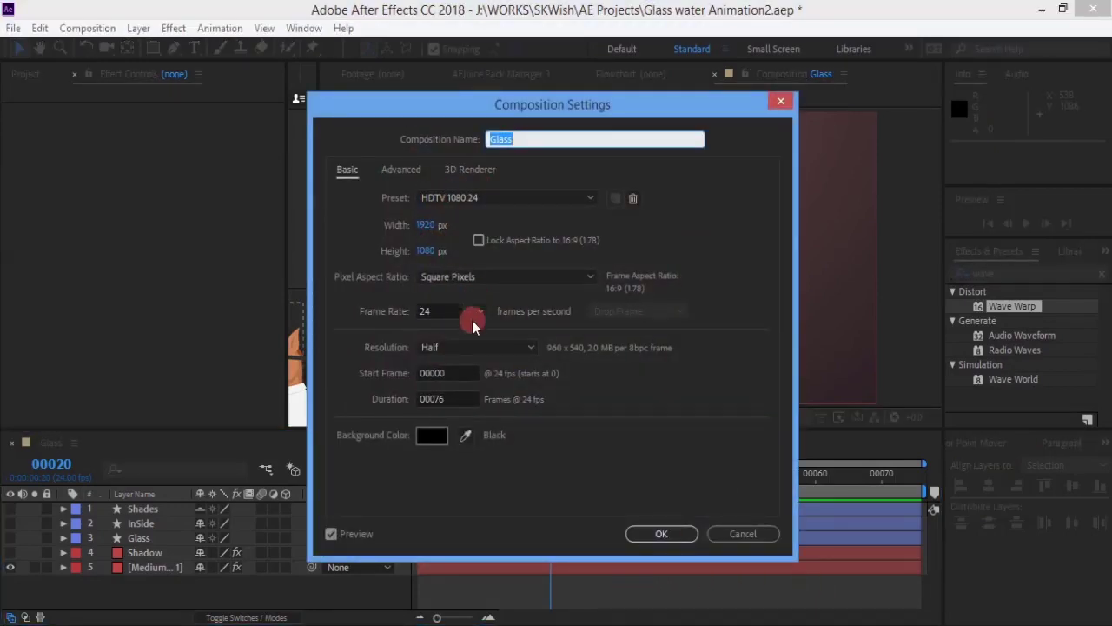
click(663, 533)
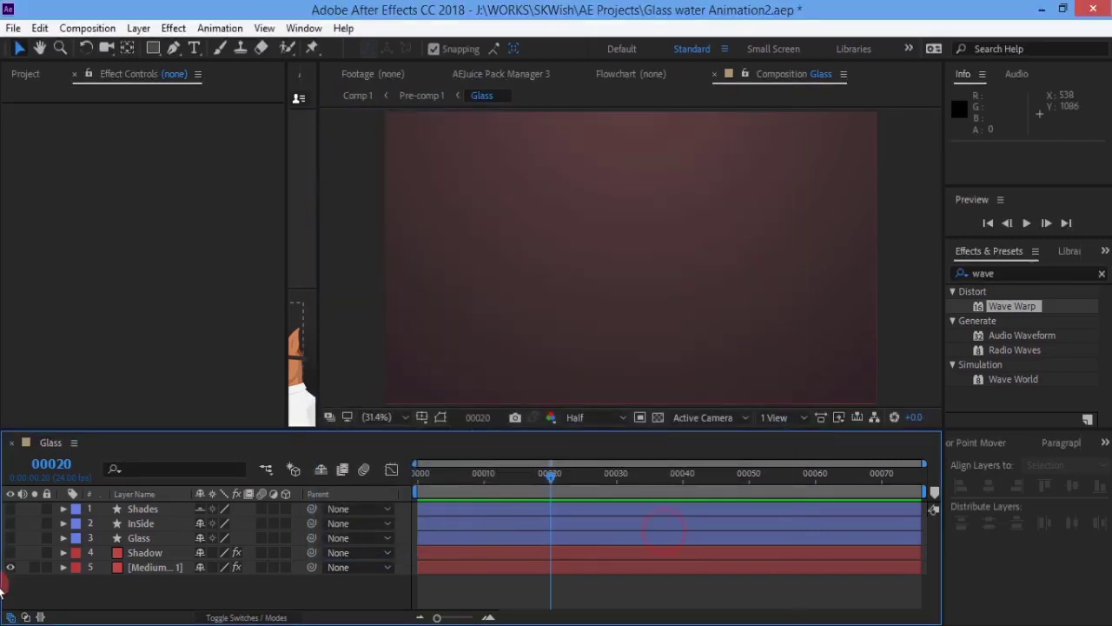
Turn on visibility for the Shadow, Glass, InSide and Shades layers.
click(9, 554)
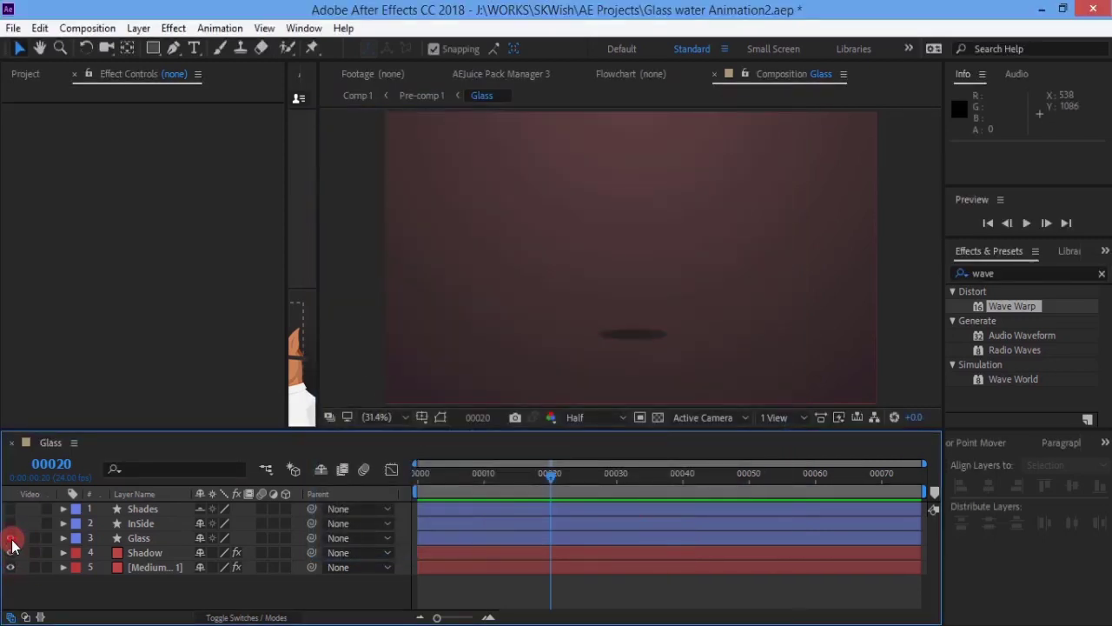
click(10, 539)
click(11, 524)
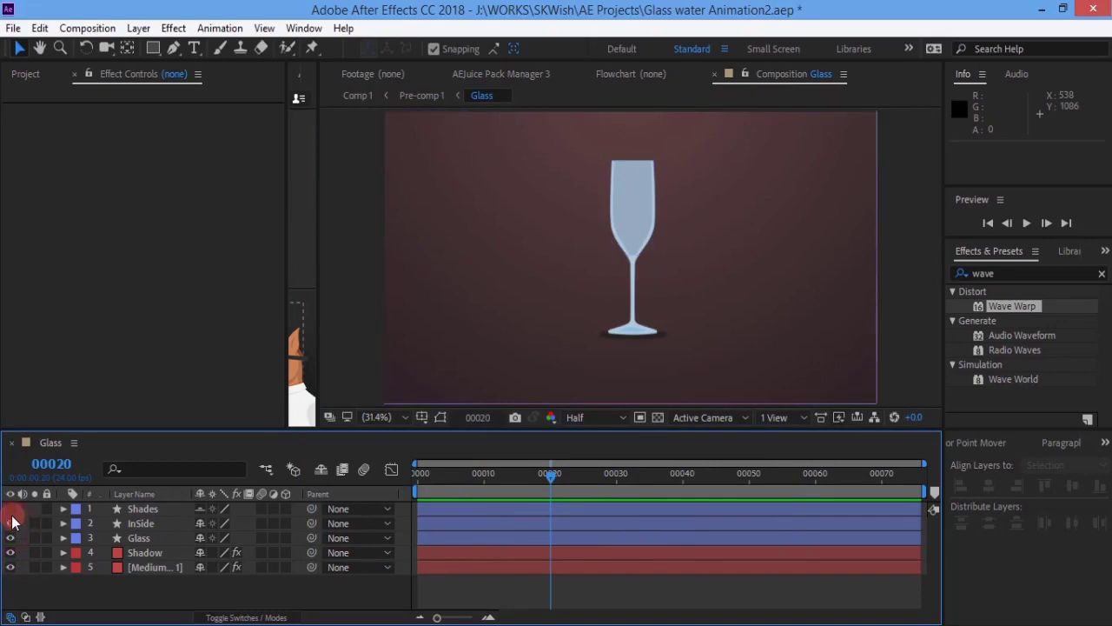
click(11, 510)
Add a new full-frame 1920×1080 orange solid above the InSide layer.
click(139, 523)
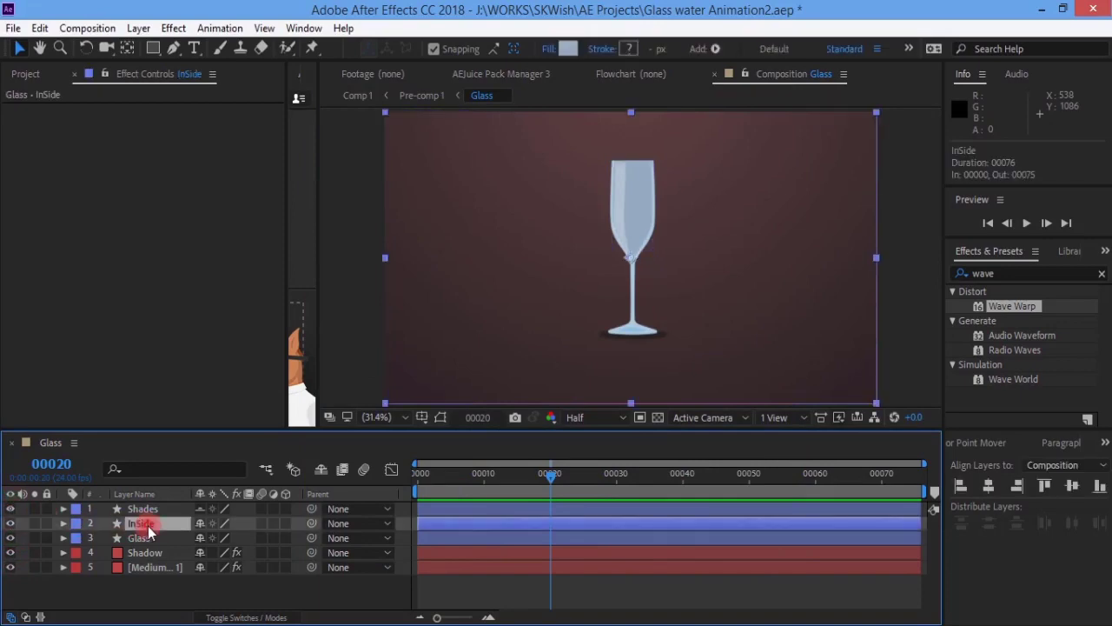
click(138, 28)
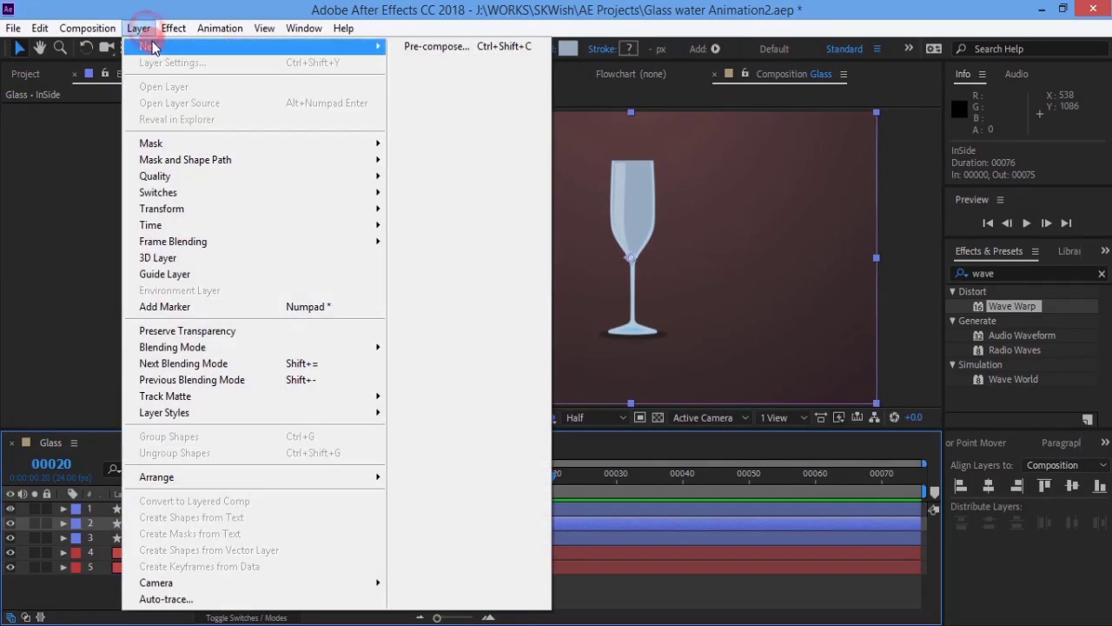
mouse_move(177, 54)
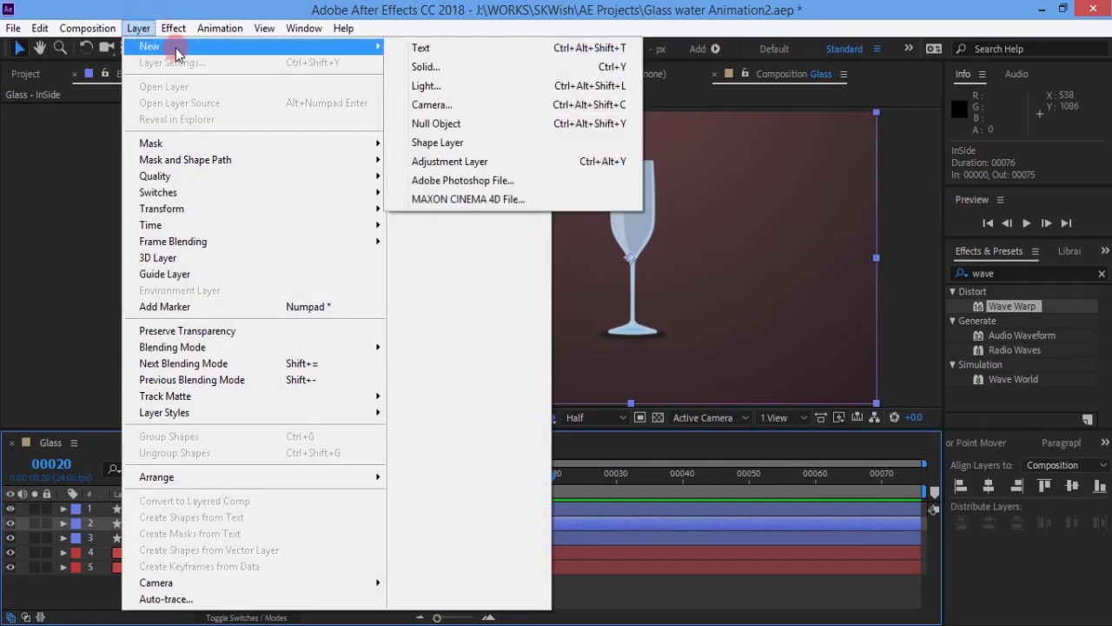
click(435, 68)
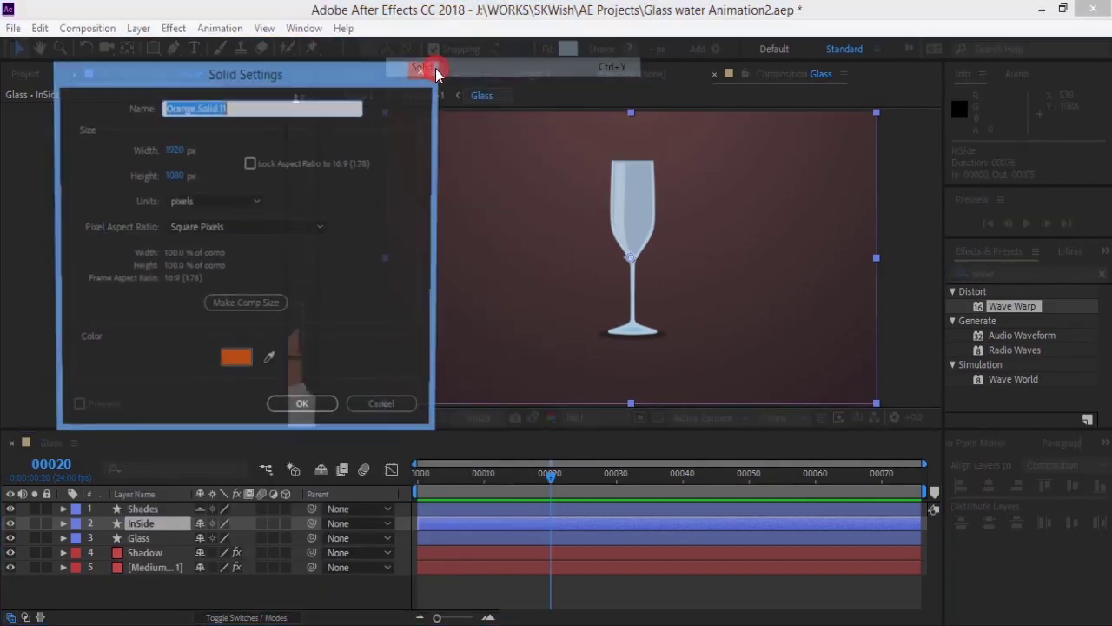
click(303, 411)
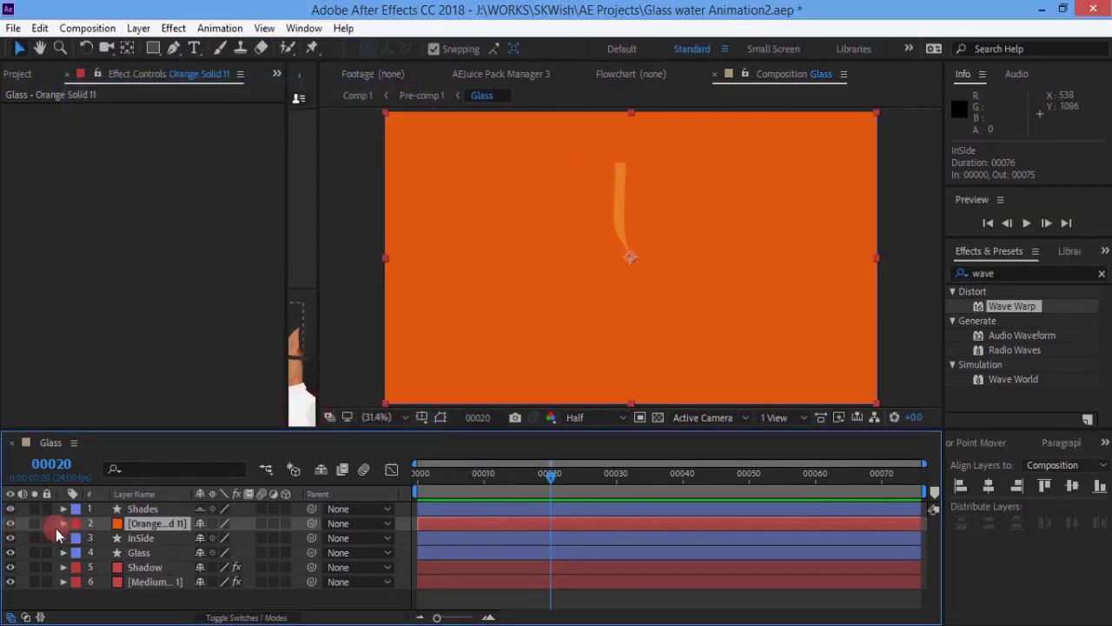
Rename the solid to Liquid and hide it.
key(Return)
text(Liquid)
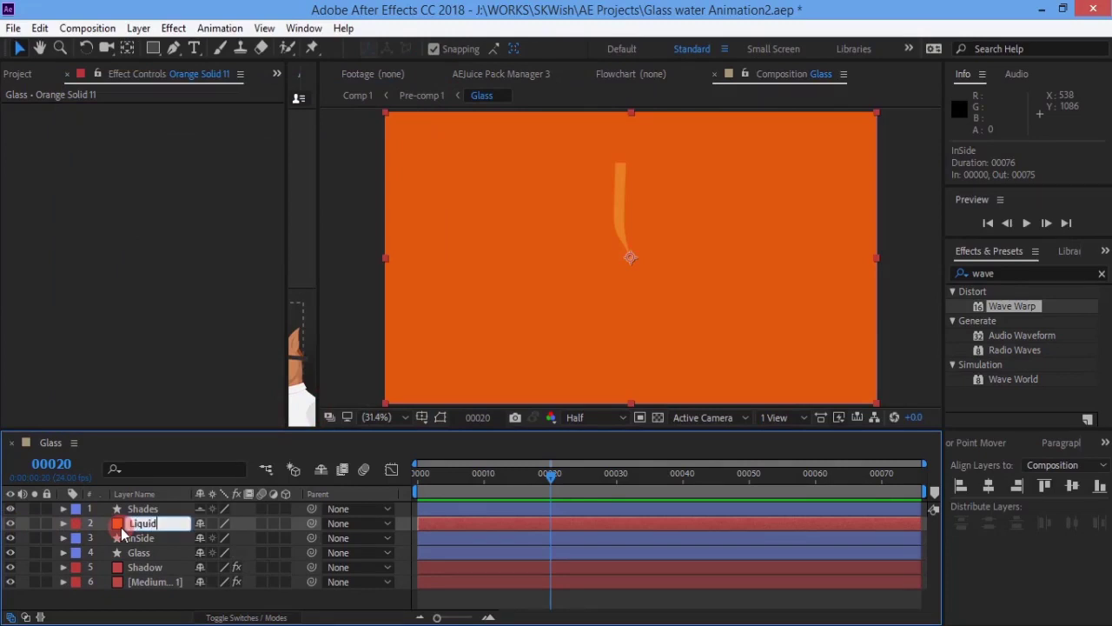
key(Return)
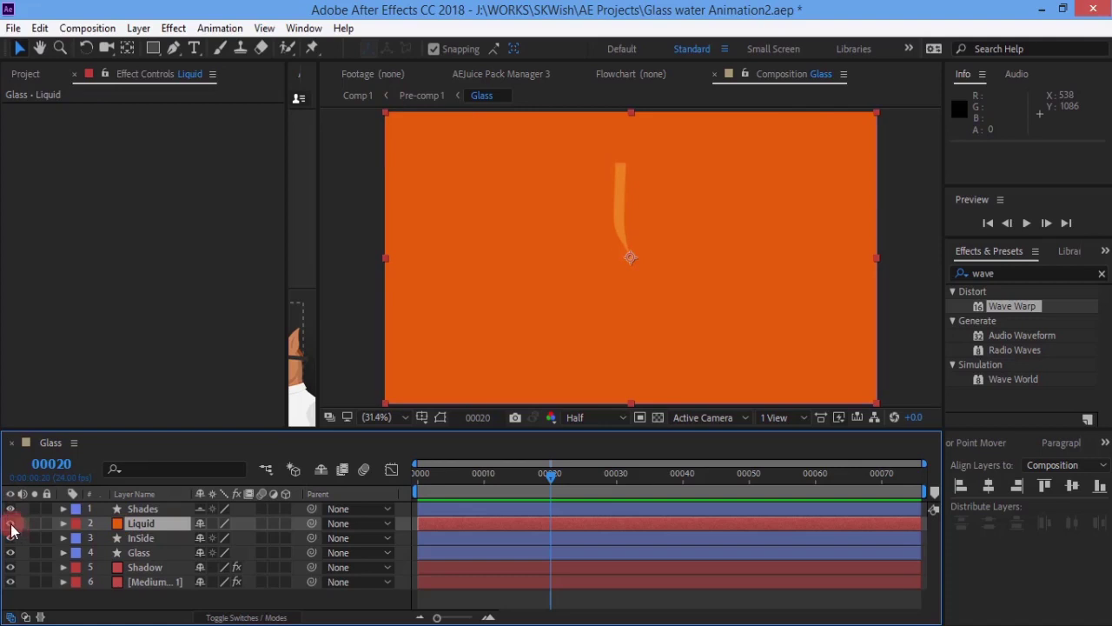
click(11, 524)
Draw a rectangular mask across the glass's middle on Liquid, then make Liquid visible again.
click(153, 48)
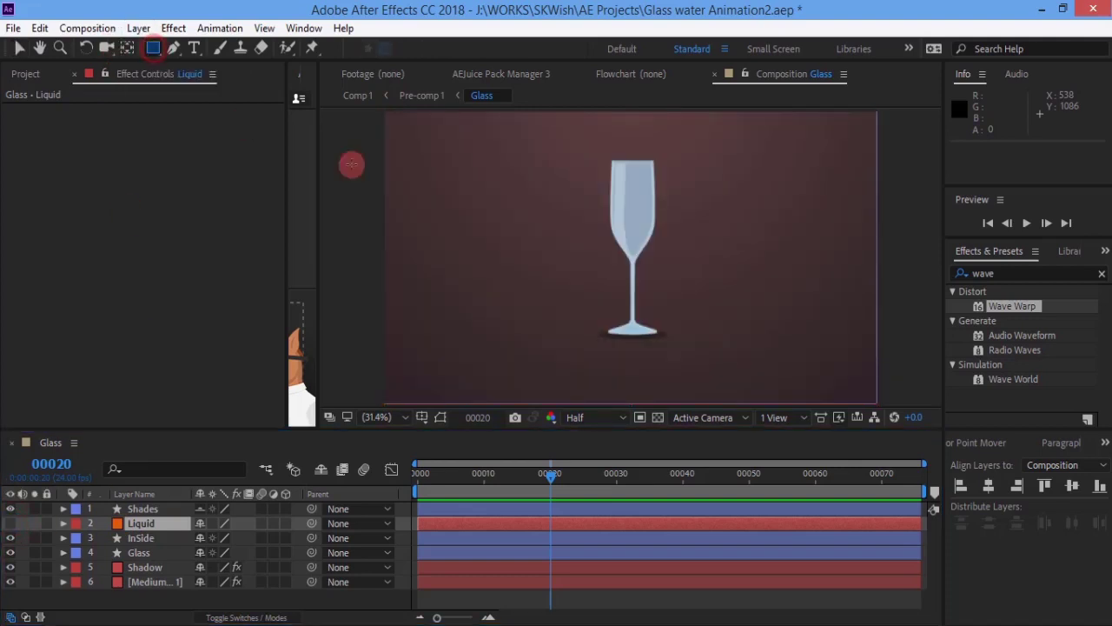
mouse_move(538, 207)
mouse_down()
mouse_move(733, 290)
mouse_move(728, 281)
mouse_up()
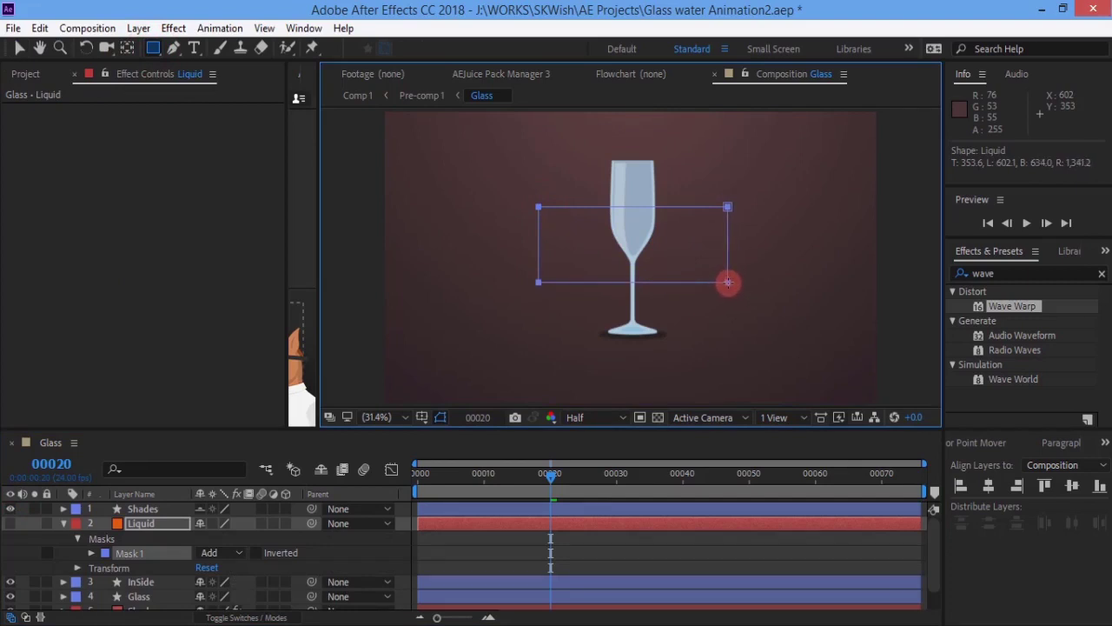
click(63, 523)
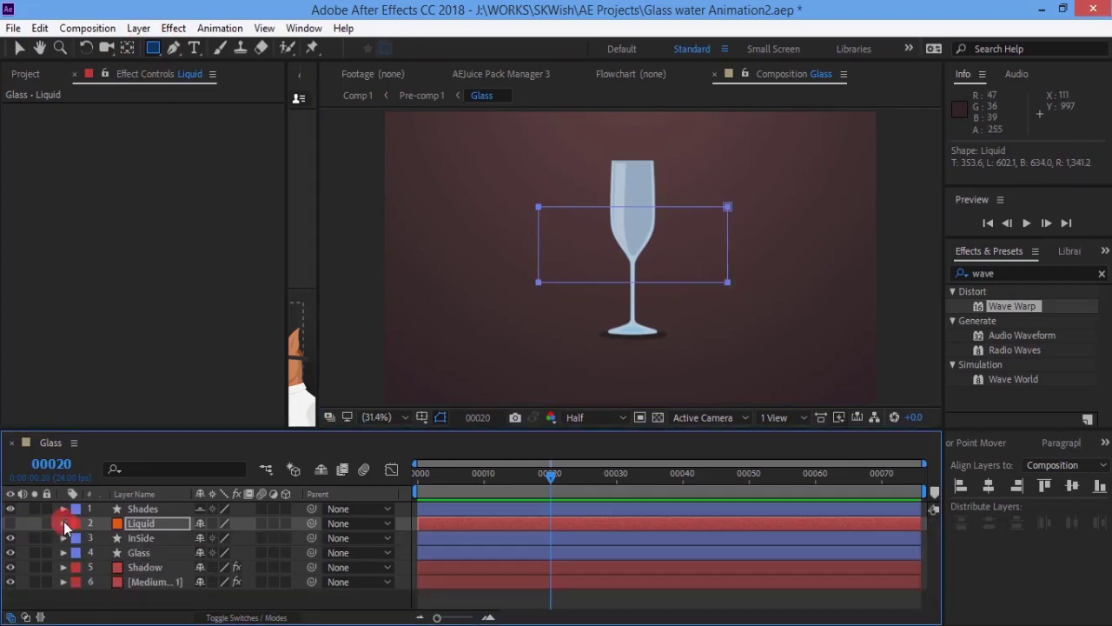
click(10, 524)
click(144, 525)
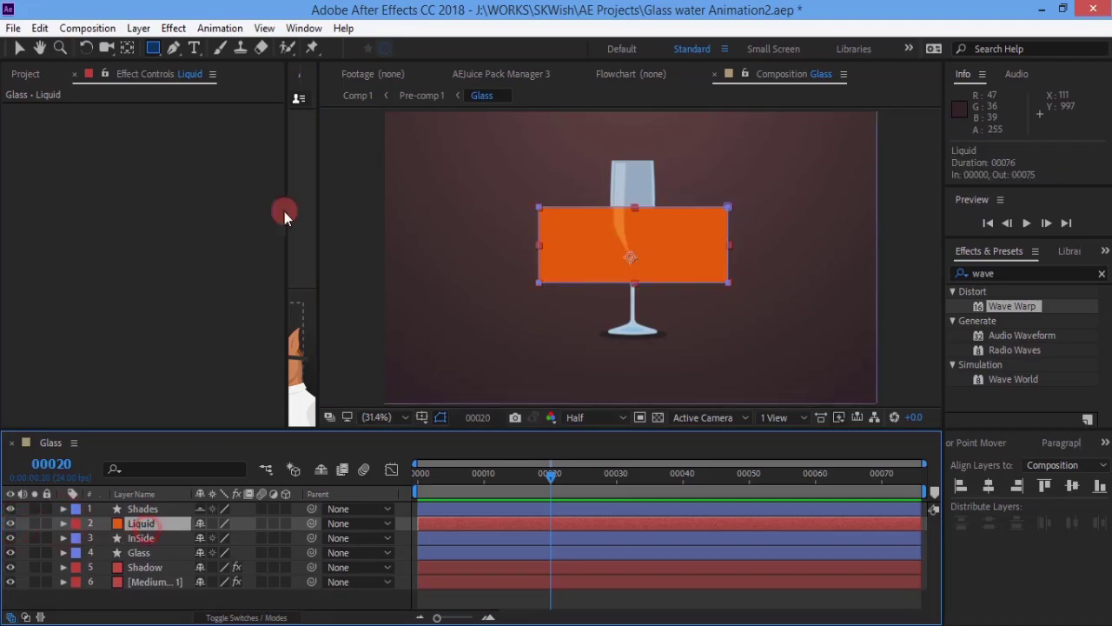
click(128, 48)
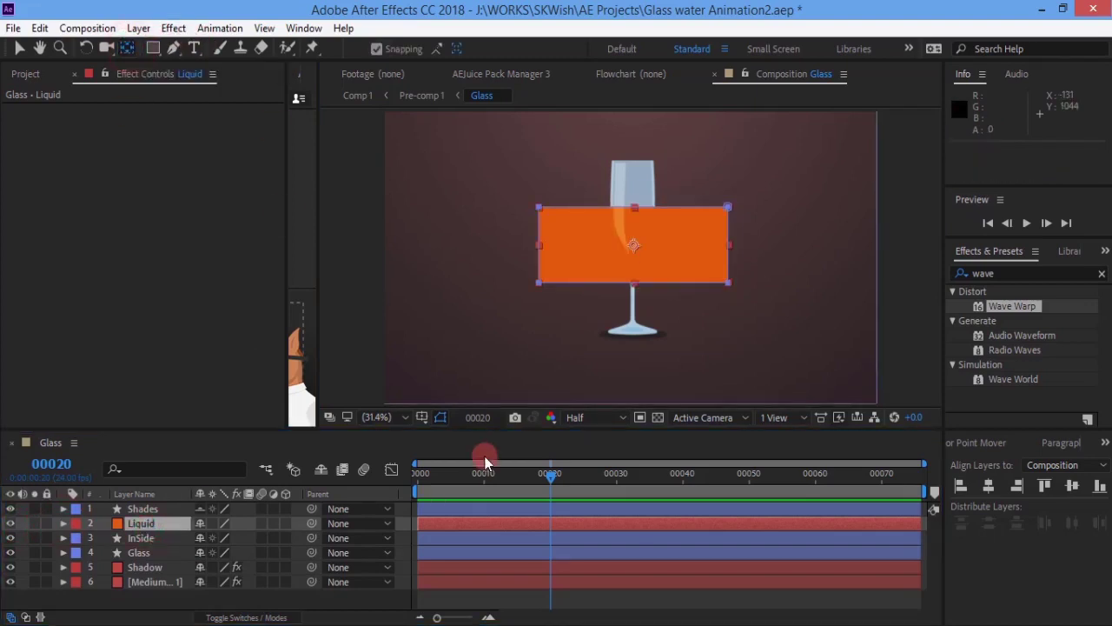
Lower the Liquid layer's Position so the orange band sits below the glass bowl.
key(p)
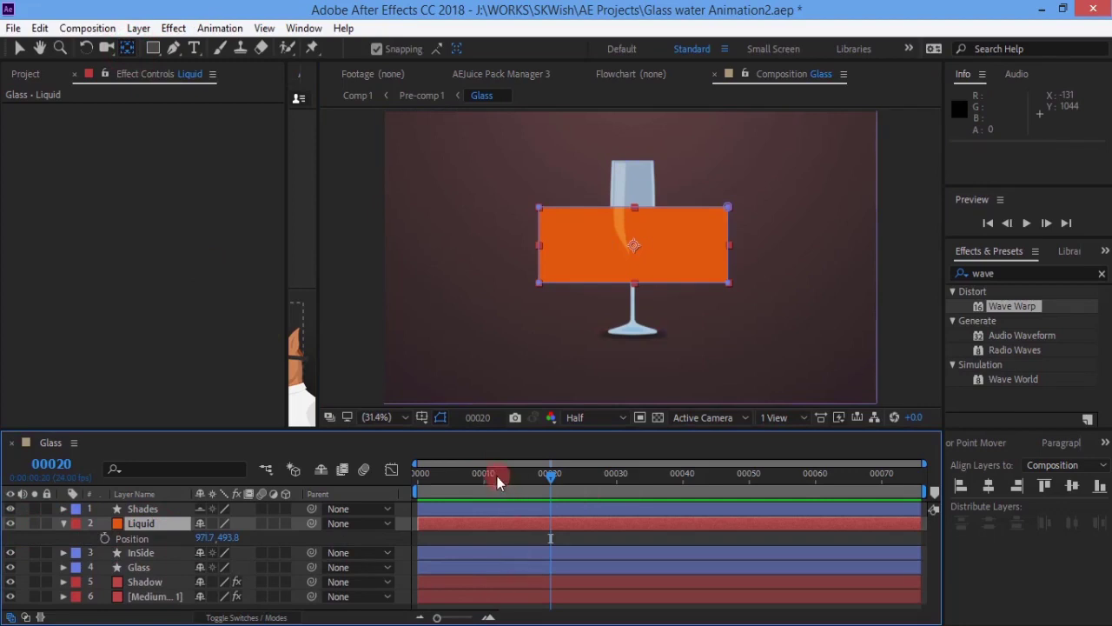
drag(497, 476, 379, 478)
click(228, 539)
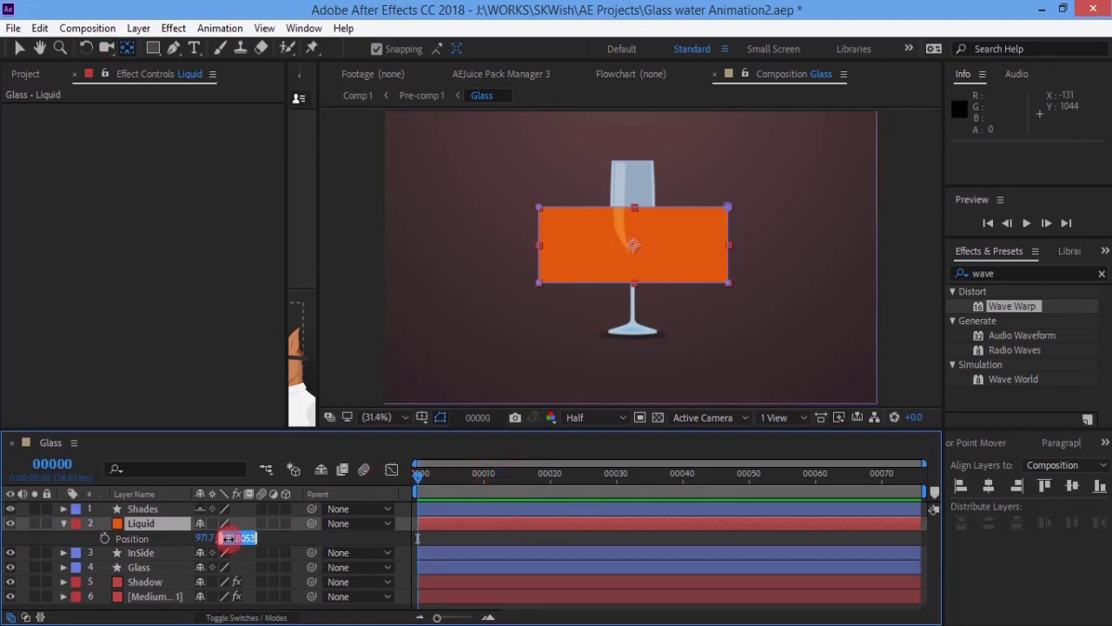
drag(228, 538, 201, 553)
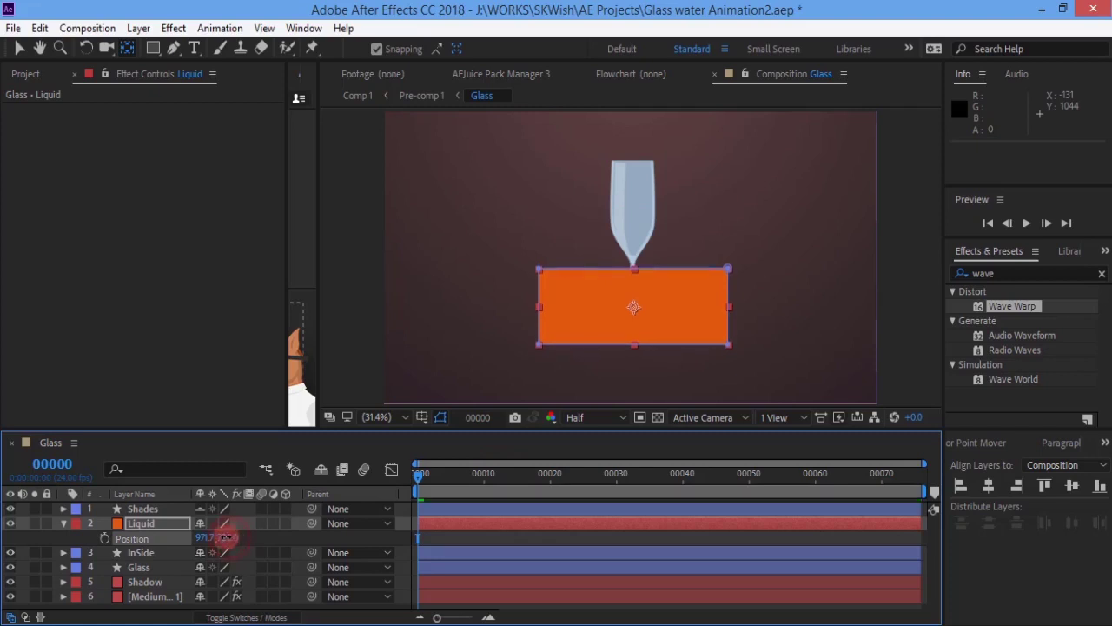
key(space)
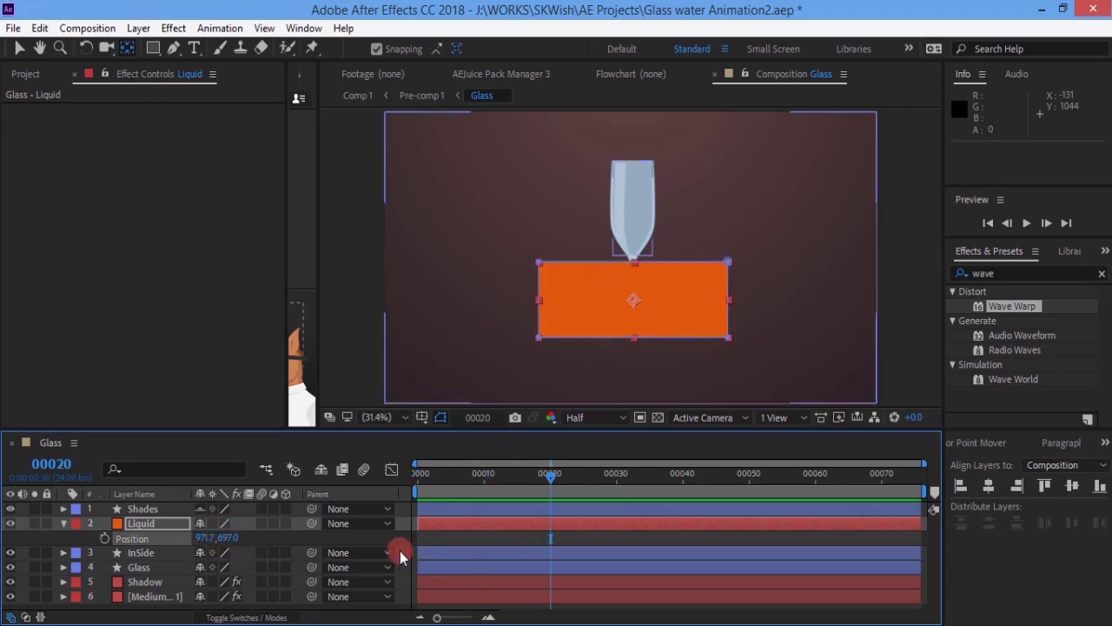
click(223, 539)
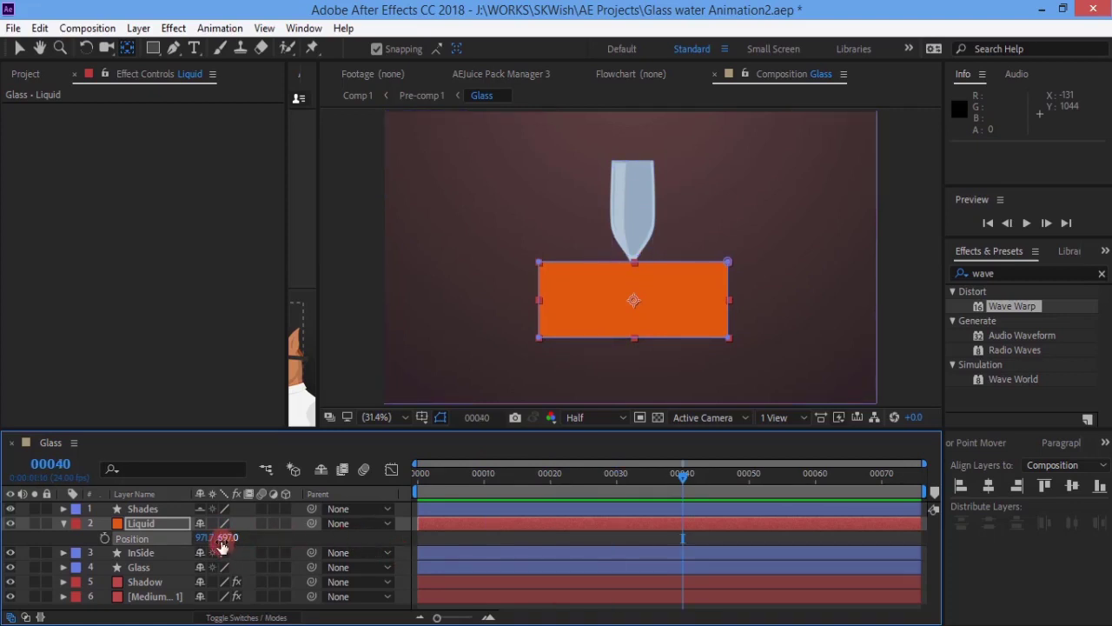
click(172, 554)
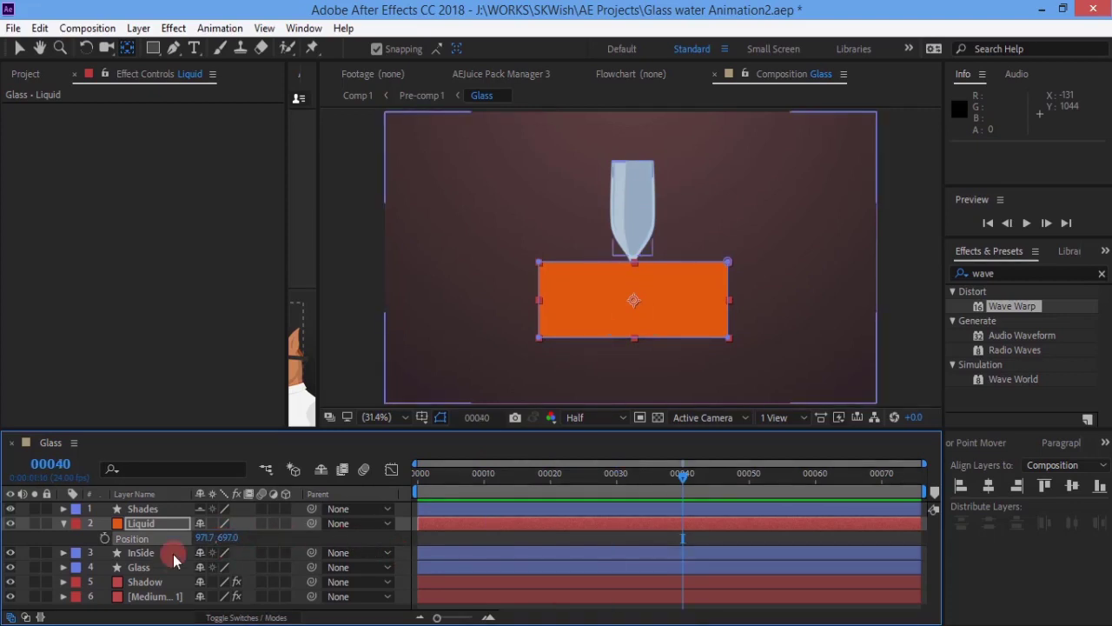
Keyframe Liquid's Position from 971.7, 697.0 at frame 0 to 971.7, 453.0 at frame 40.
click(102, 539)
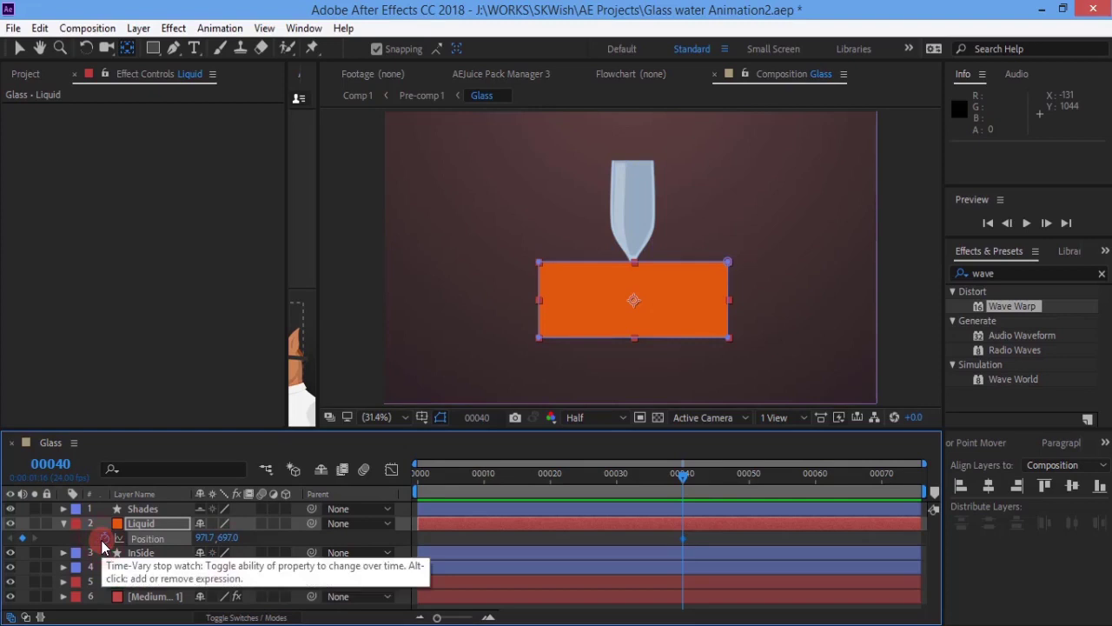
key(Home)
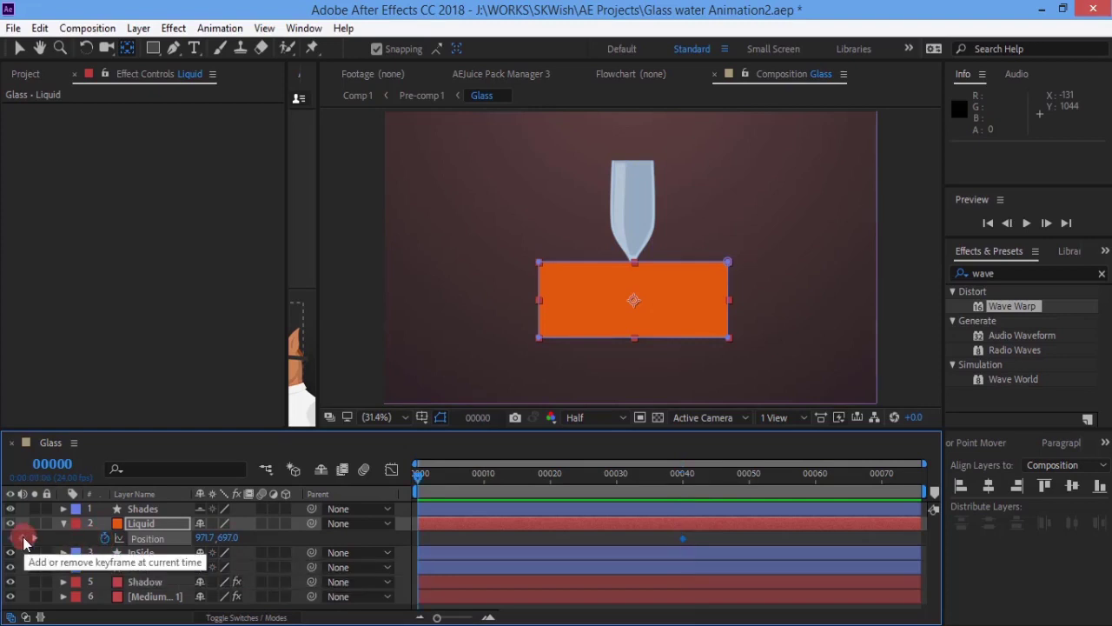
click(22, 538)
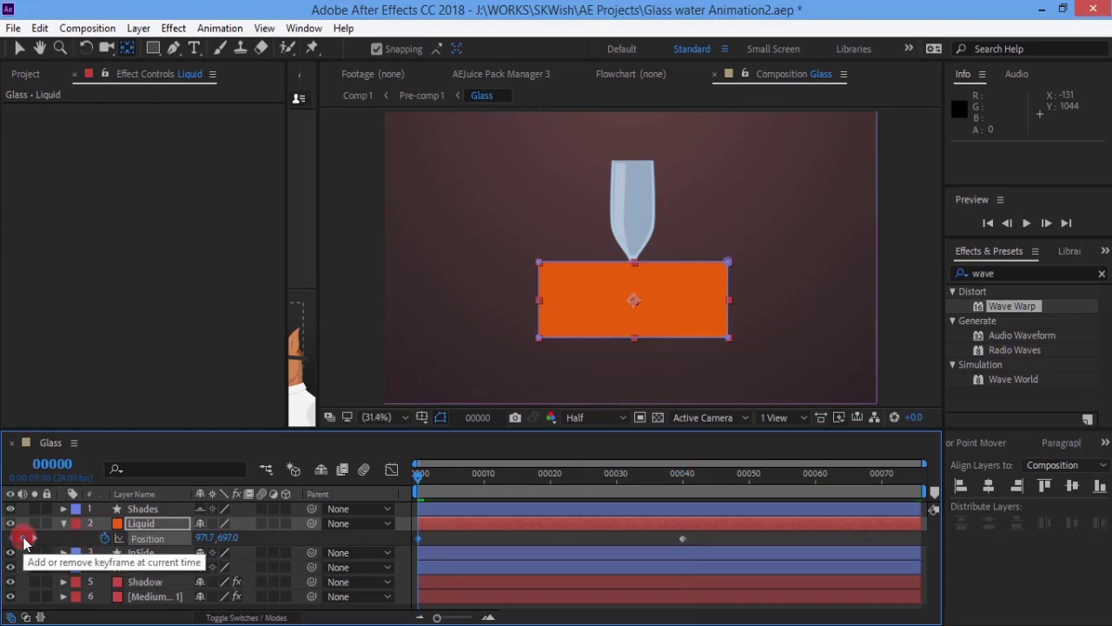
key(k)
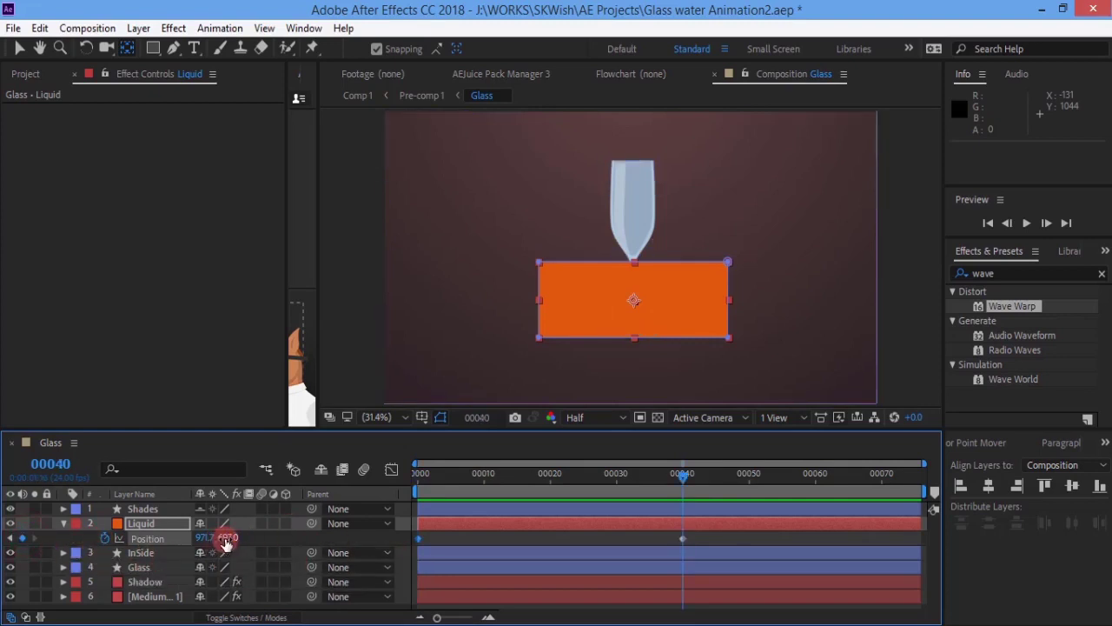
drag(228, 537, 139, 553)
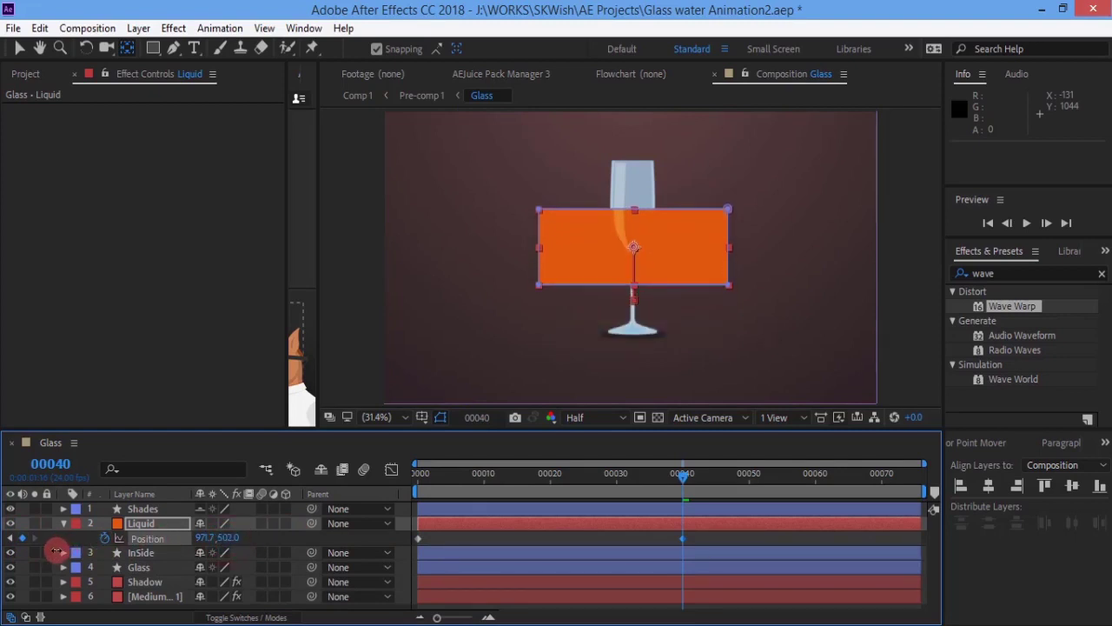
click(231, 538)
drag(226, 537, 640, 538)
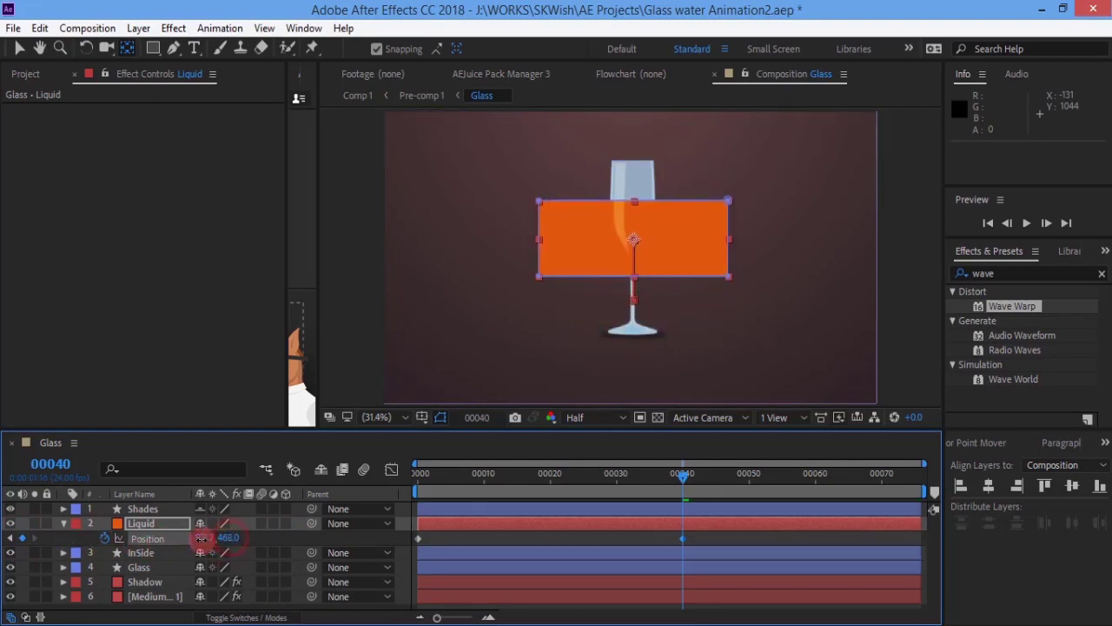
Scrub to frames 25–28 to check the rise, and select the first Position keyframe.
click(649, 474)
click(582, 480)
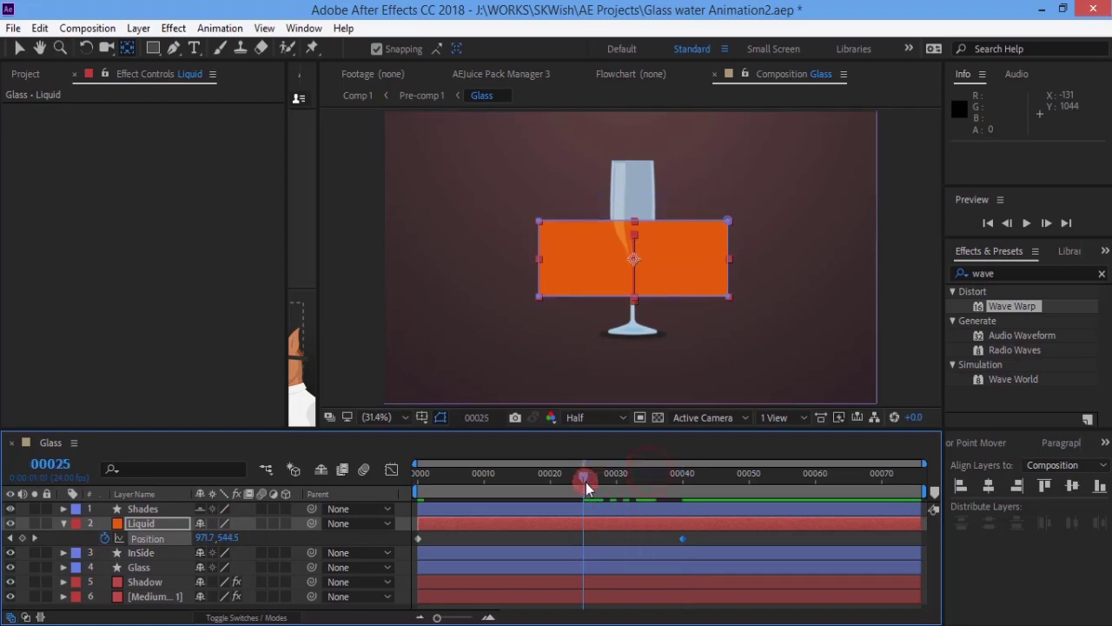
drag(582, 479, 603, 481)
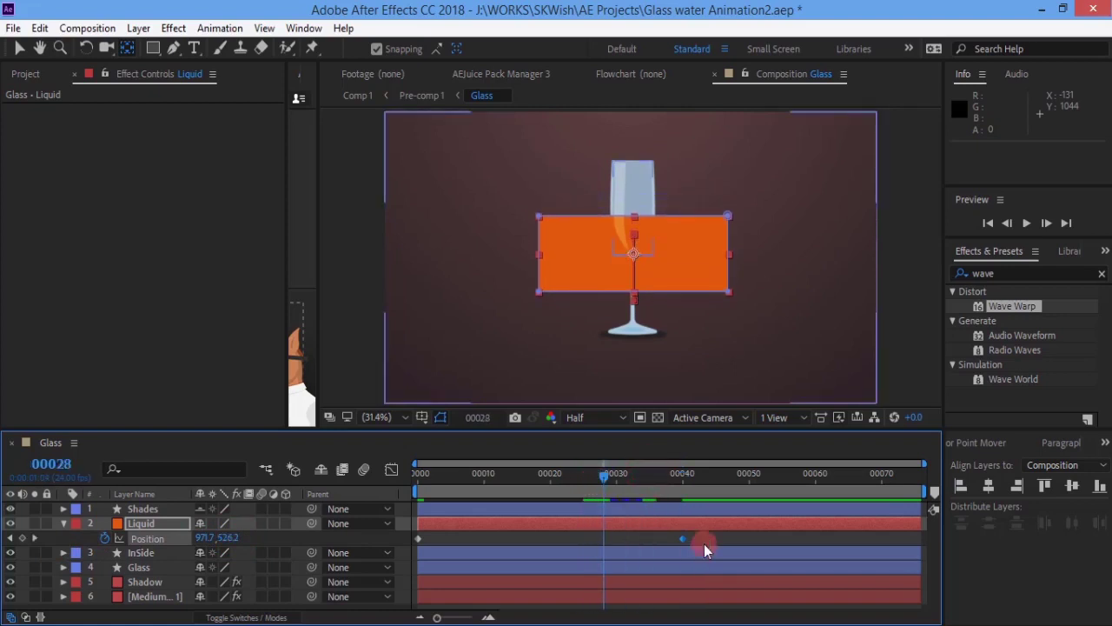
drag(702, 537, 414, 542)
Apply Easy Ease to Liquid's Position keyframes.
right_click(416, 540)
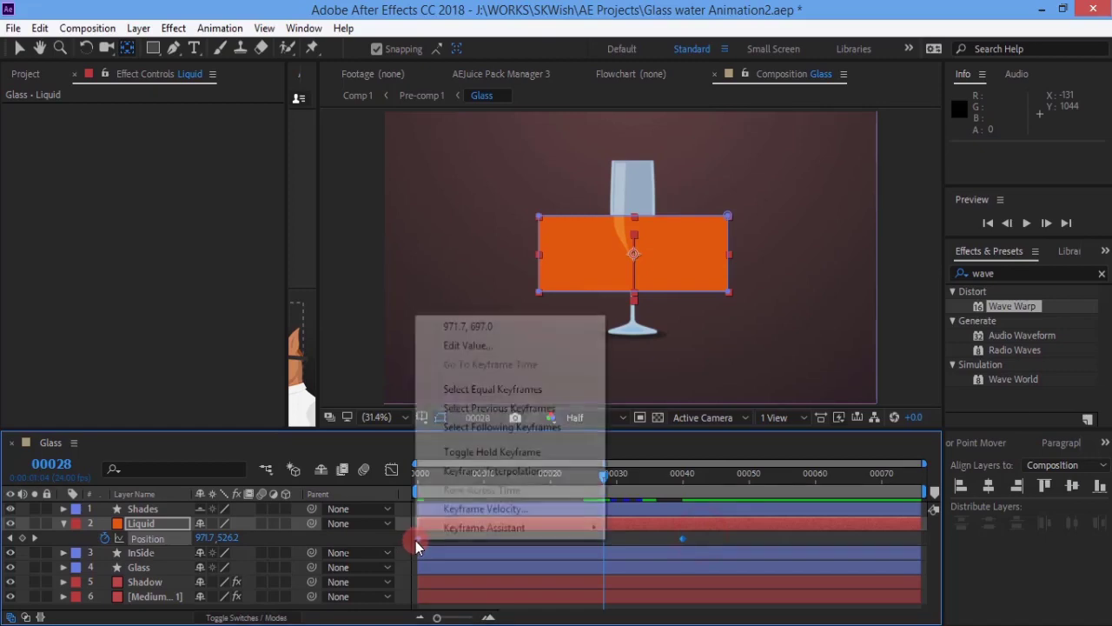
mouse_move(482, 527)
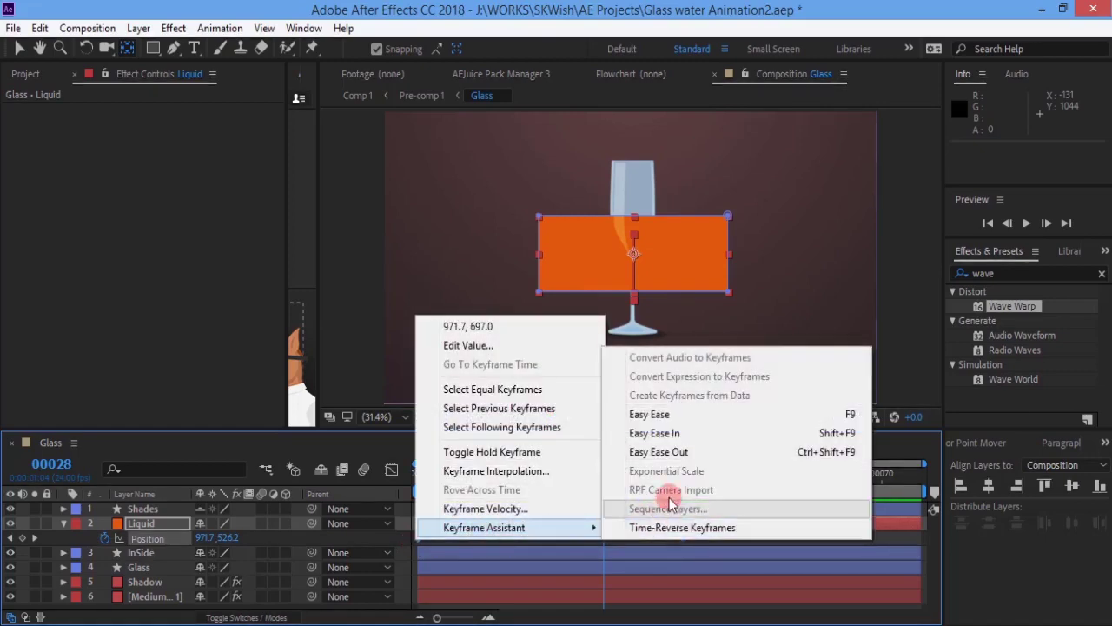
click(661, 421)
Reshape the speed curve in the Graph Editor so the rise slows into frame 40, then preview.
drag(697, 530, 681, 538)
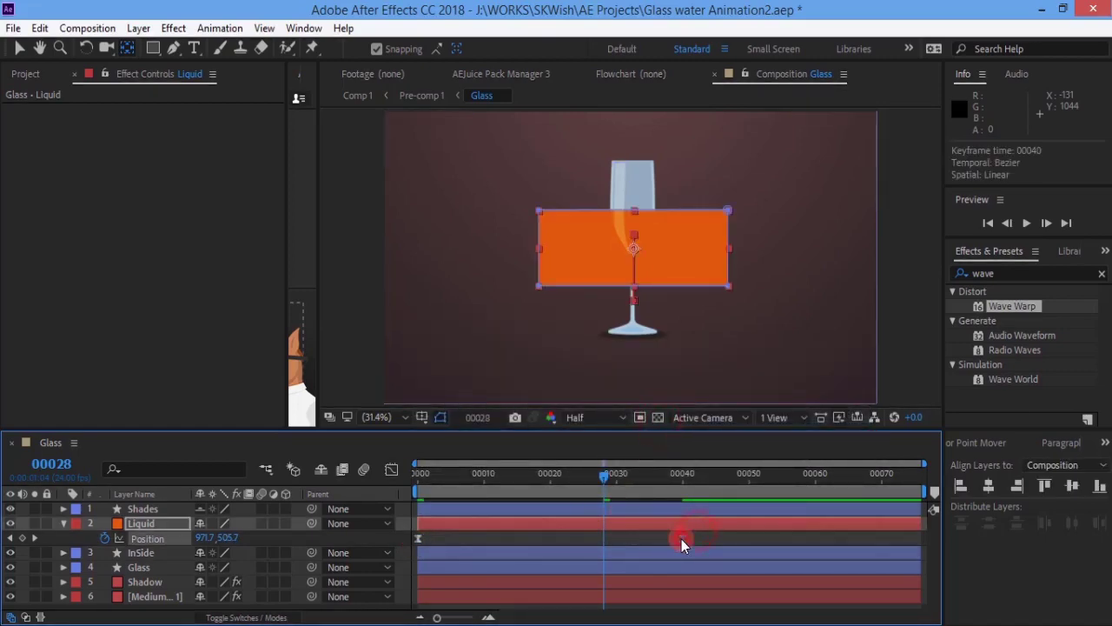
click(391, 471)
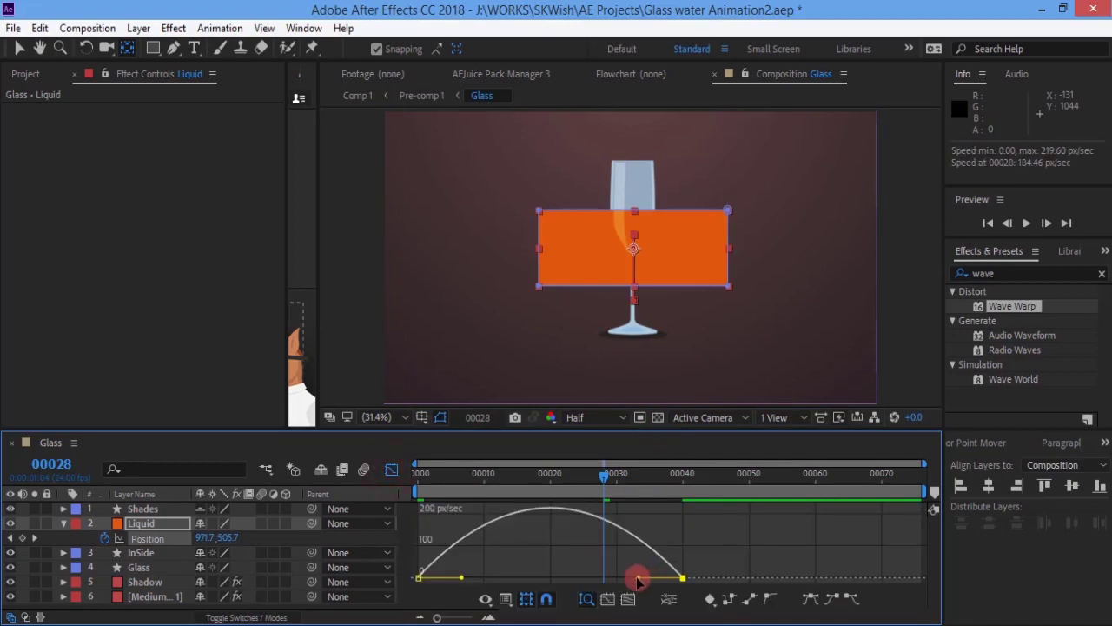
drag(638, 580, 597, 573)
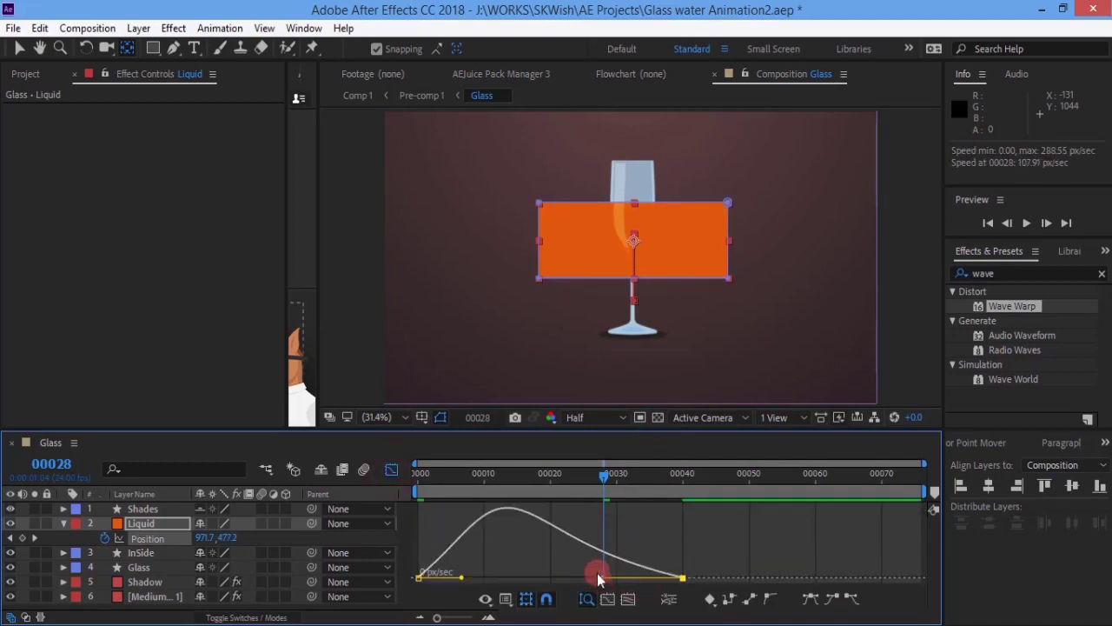
key(space)
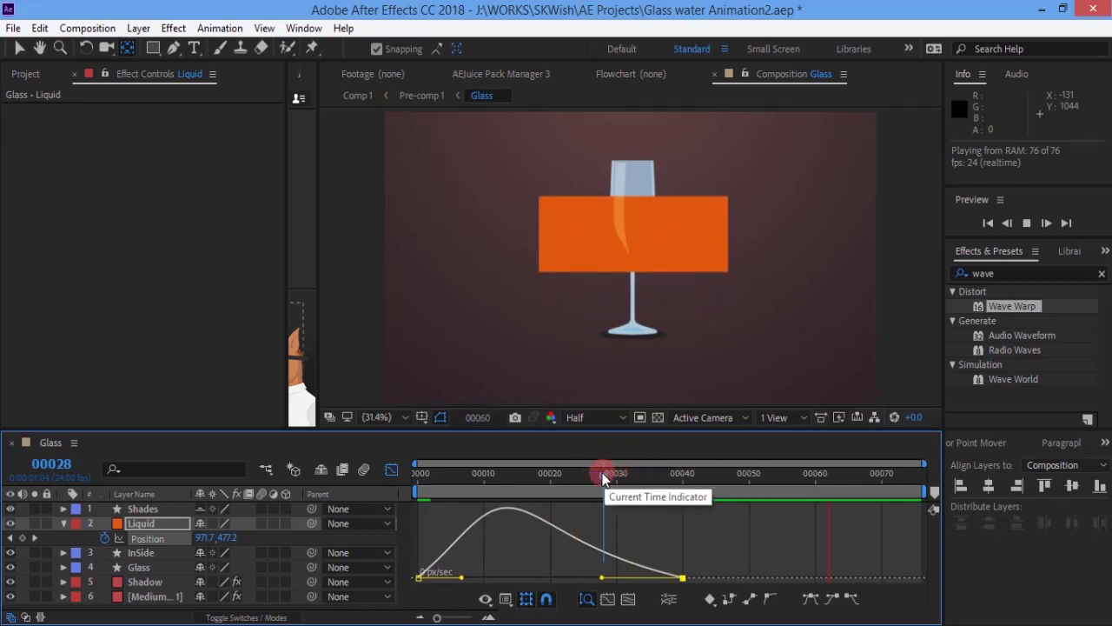
click(603, 469)
click(390, 469)
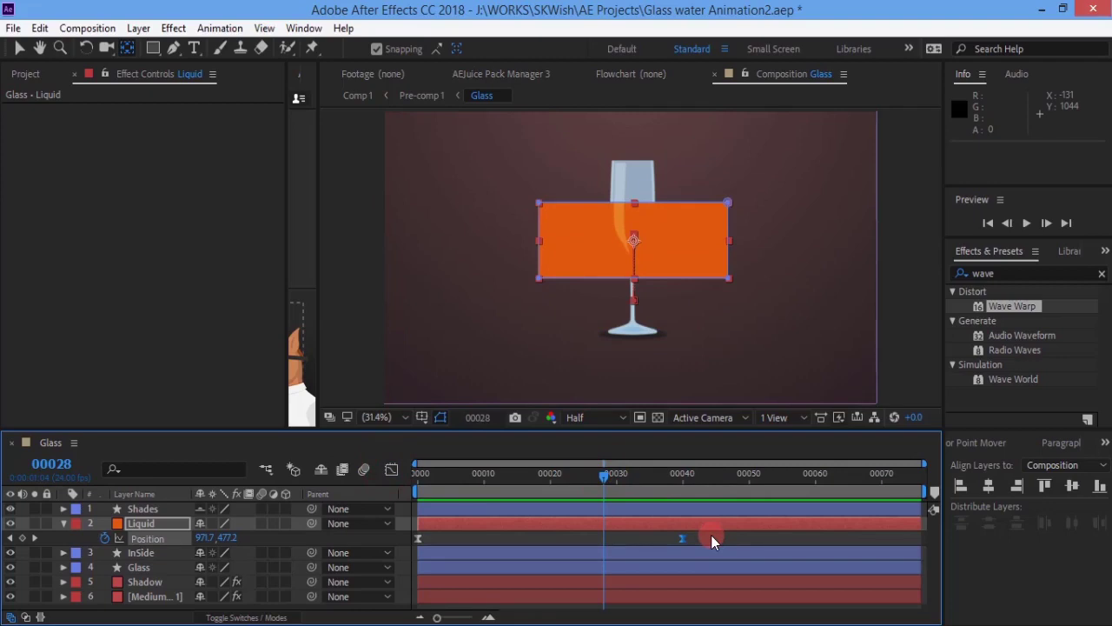
Apply Wave Warp to the Liquid layer with a Wave Height of 13.
click(1008, 310)
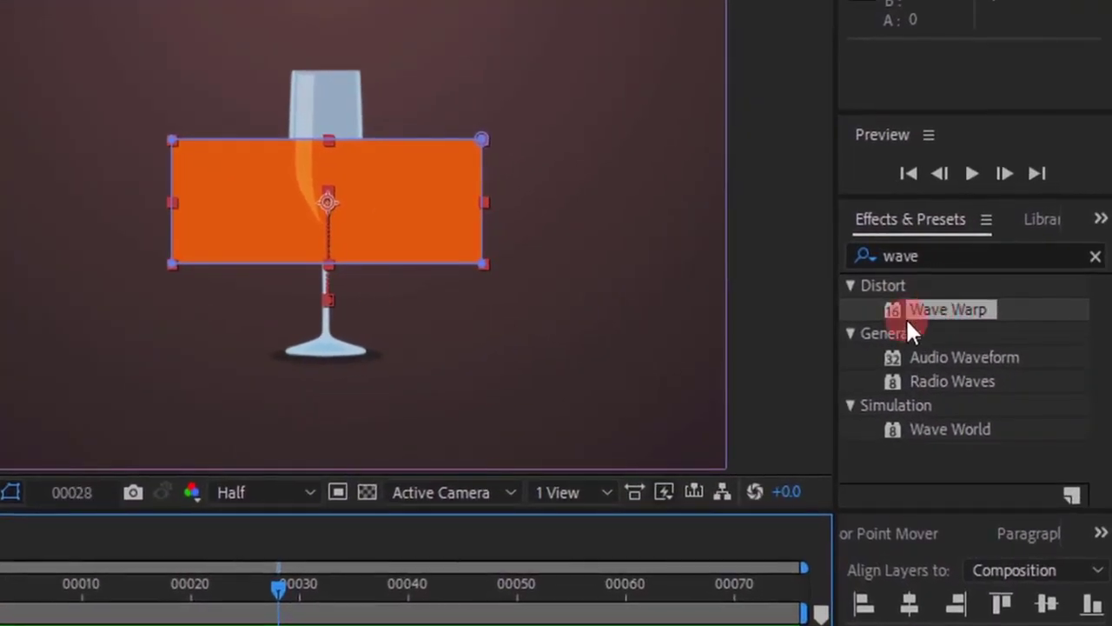
drag(939, 315, 964, 302)
double_click(960, 311)
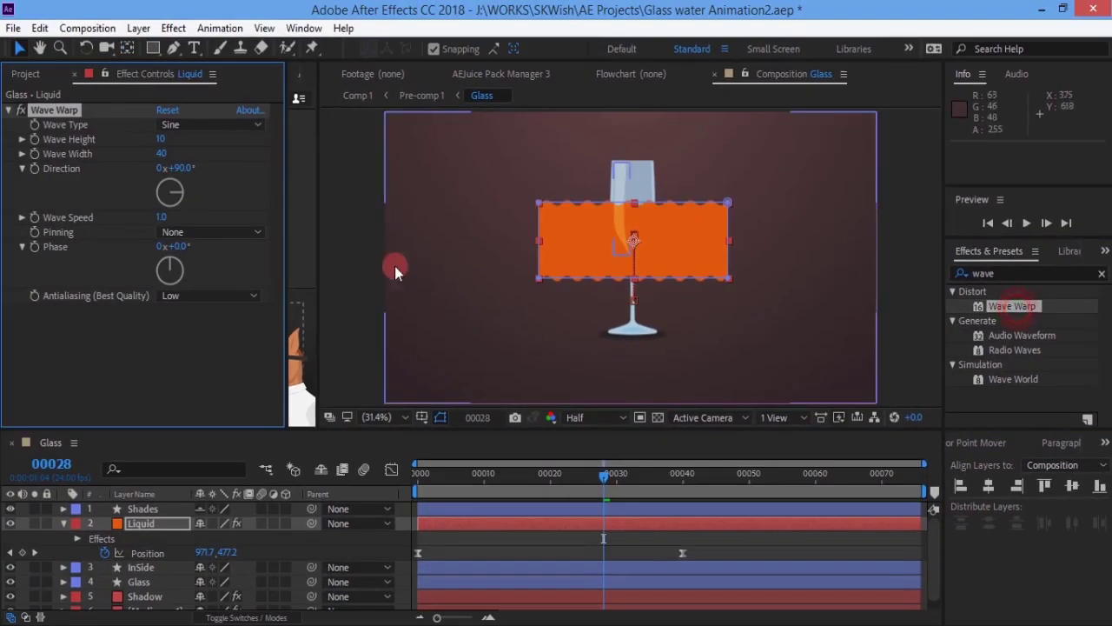
click(159, 139)
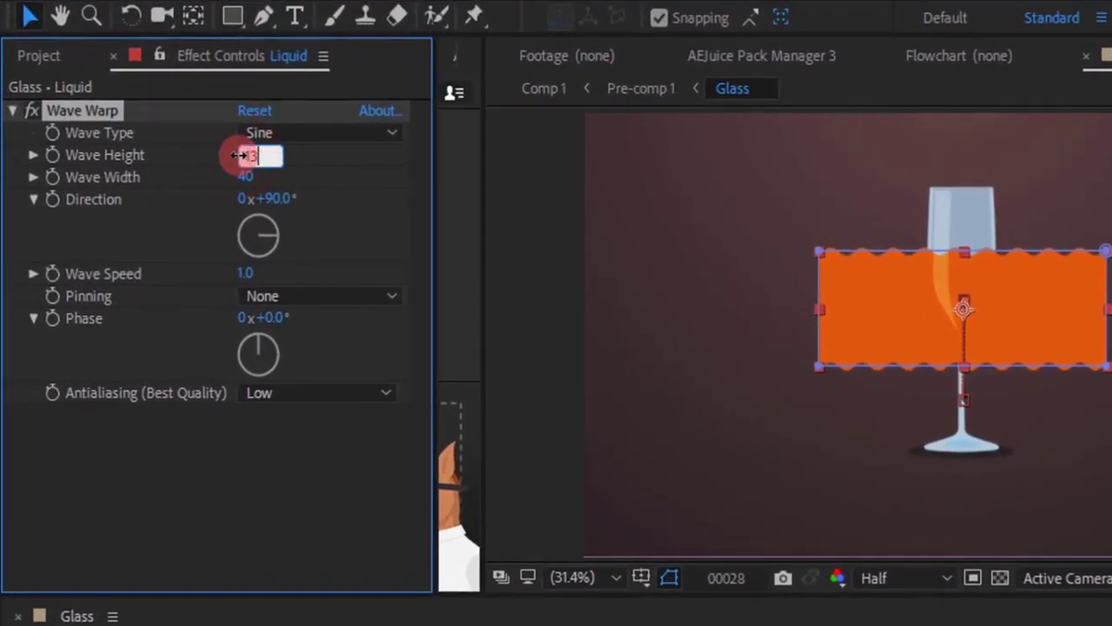
text(3)
text(13)
key(Return)
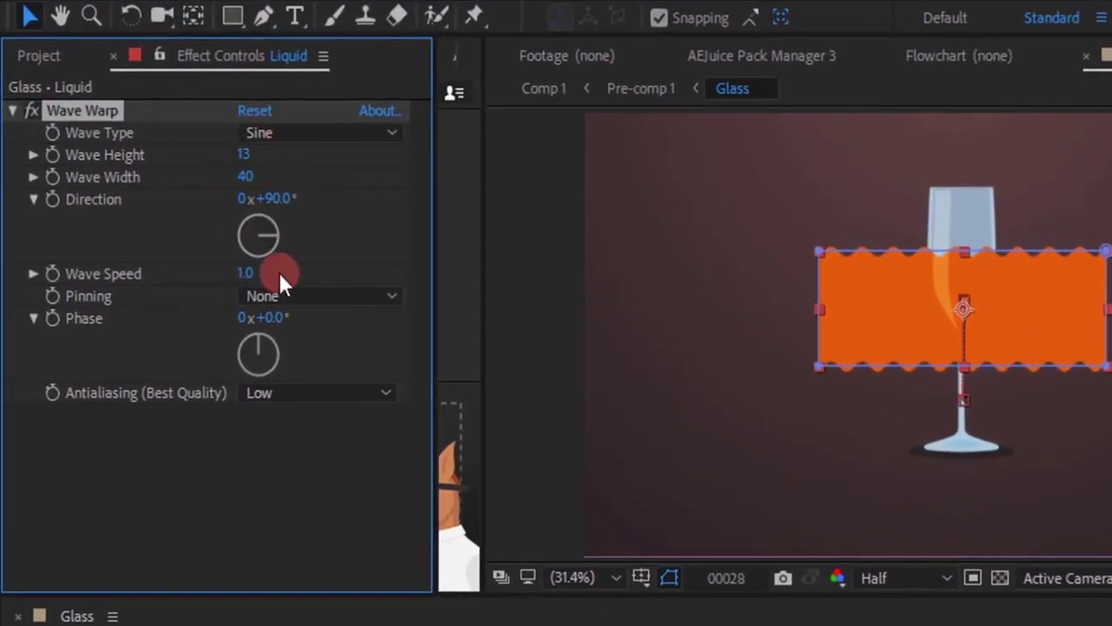
Set the Wave Warp Wave Width to 95.
click(669, 578)
click(674, 577)
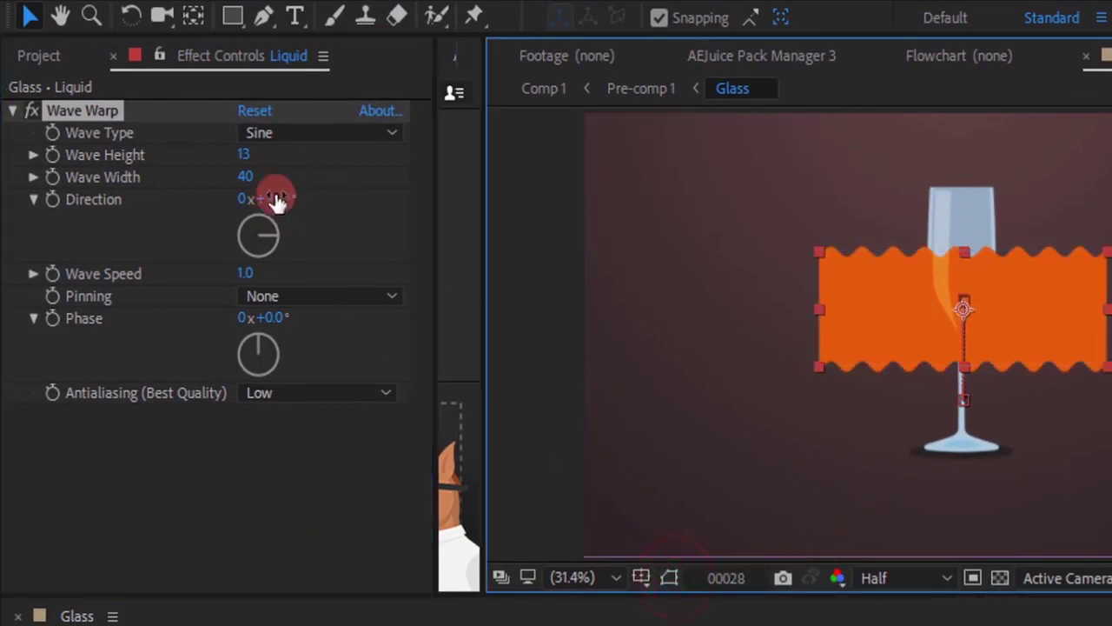
drag(267, 176, 698, 177)
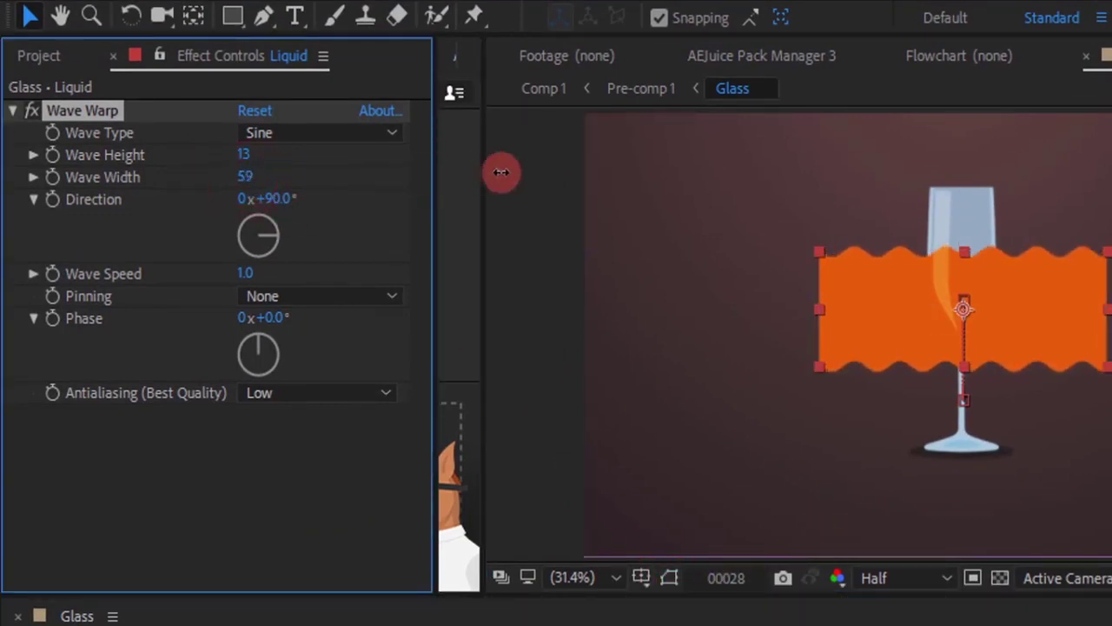
drag(399, 183, 459, 195)
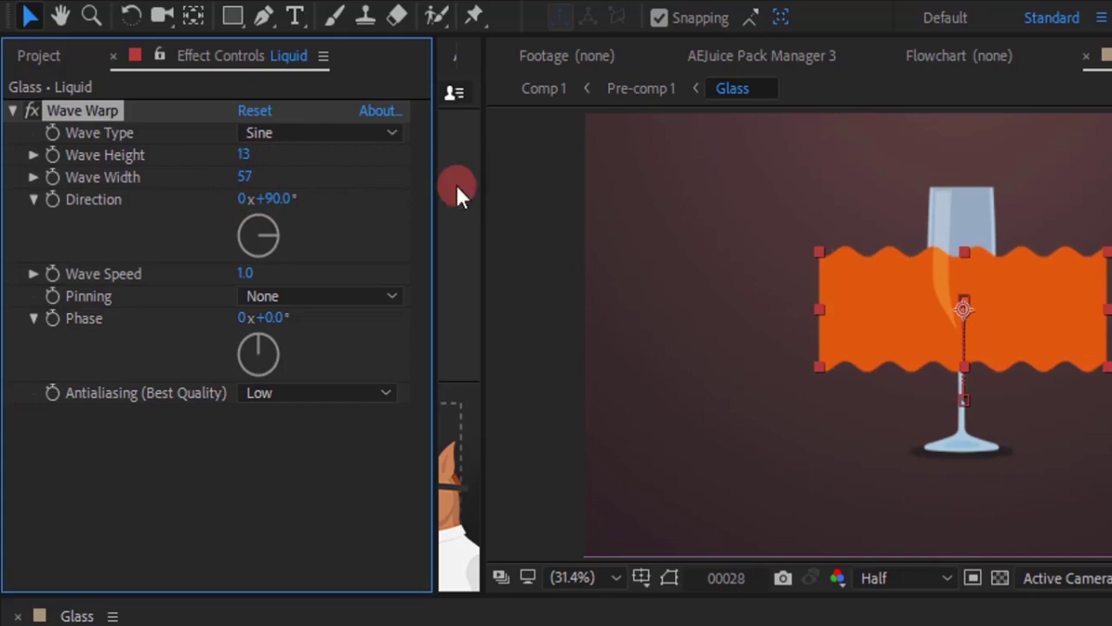
click(244, 178)
text(95)
key(Return)
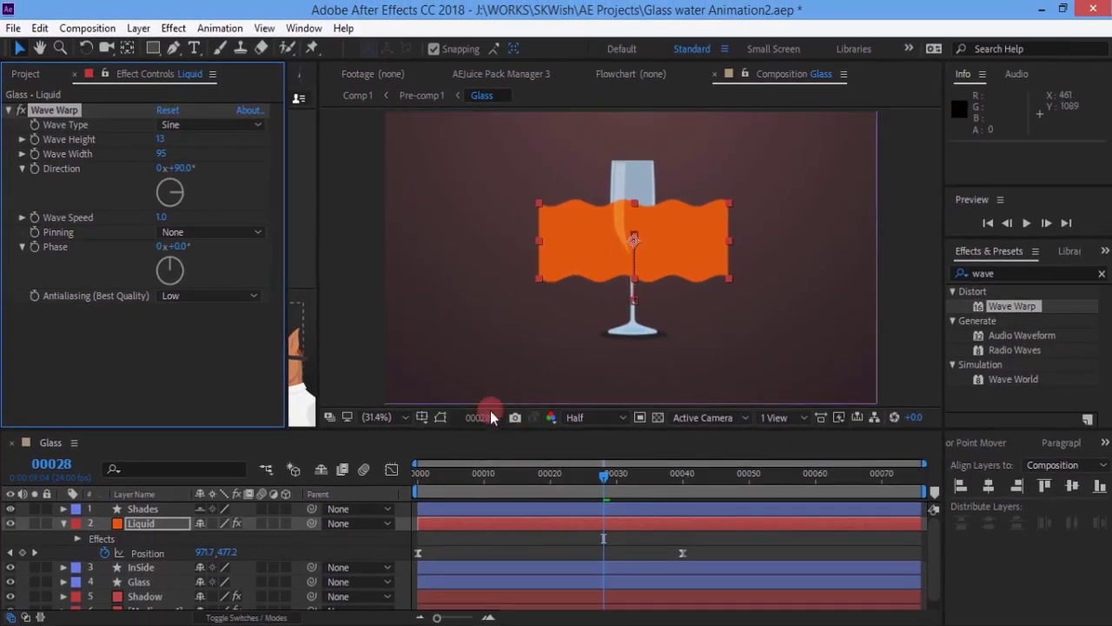
Keyframe Wave Height at frame 28 and set it to 0 at frame 60.
click(35, 140)
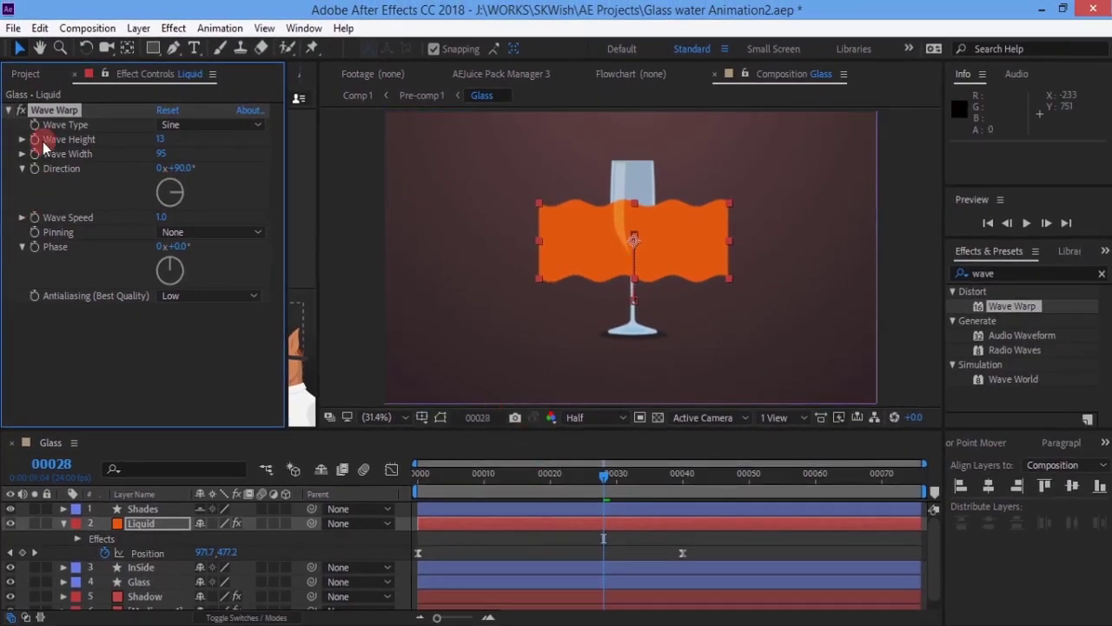
click(741, 547)
click(650, 527)
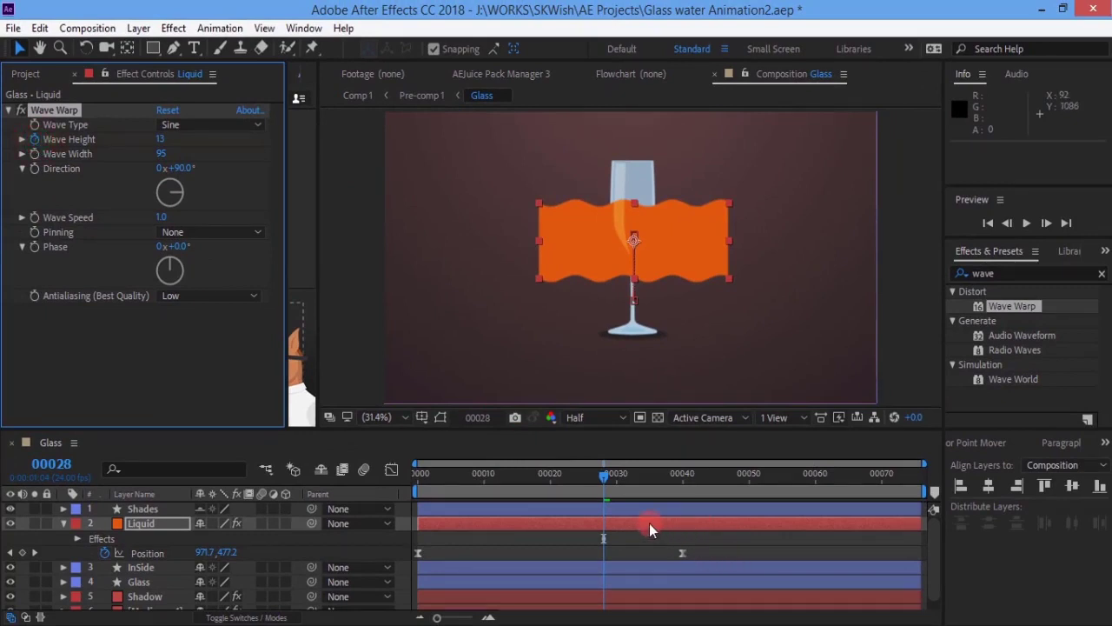
click(748, 473)
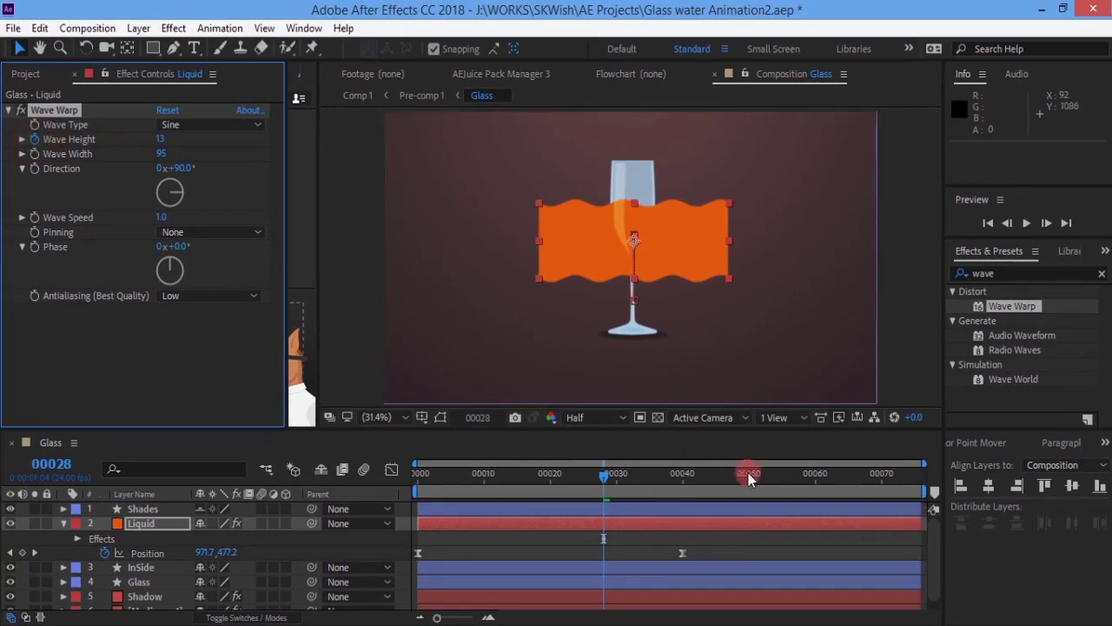
click(814, 475)
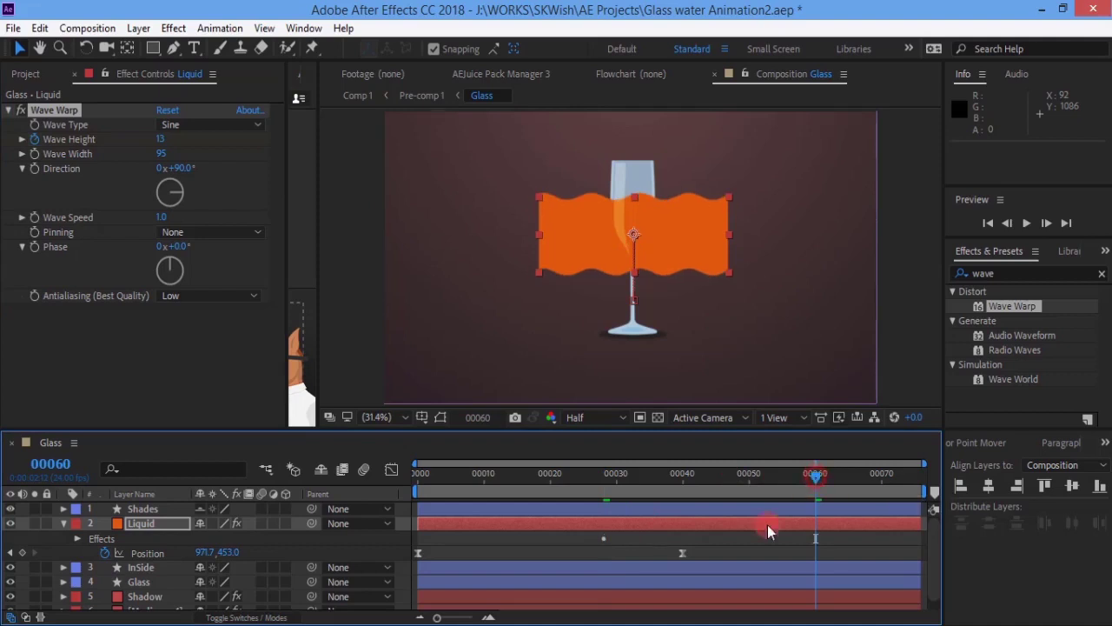
click(162, 139)
text(0)
key(Return)
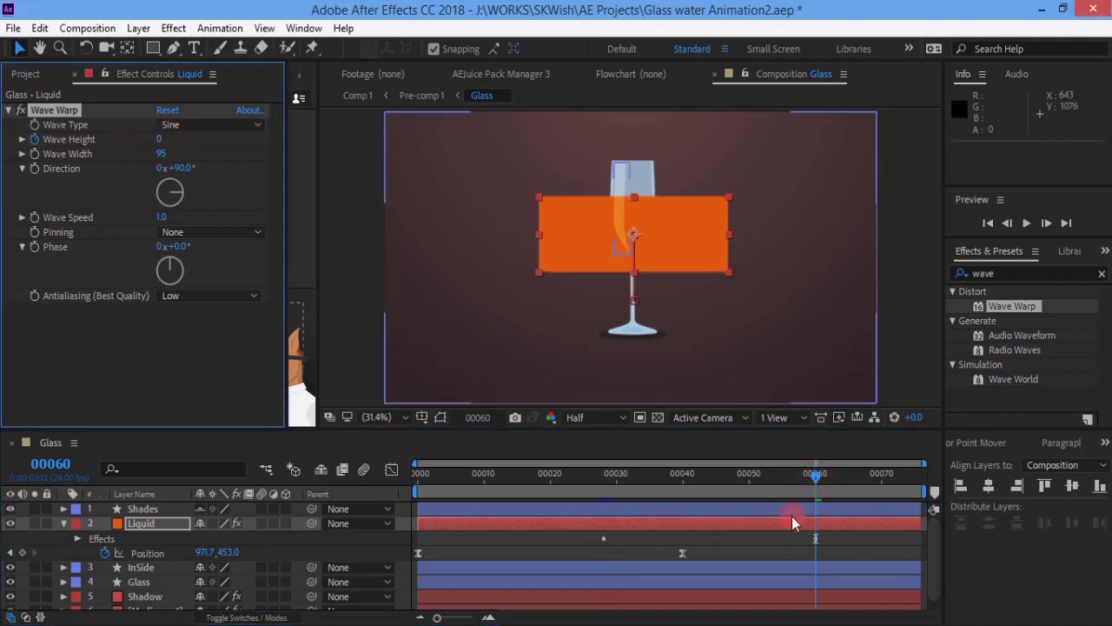
Apply Easy Ease to the Wave Height keyframes, then return to frame 13.
drag(801, 473, 653, 489)
click(630, 554)
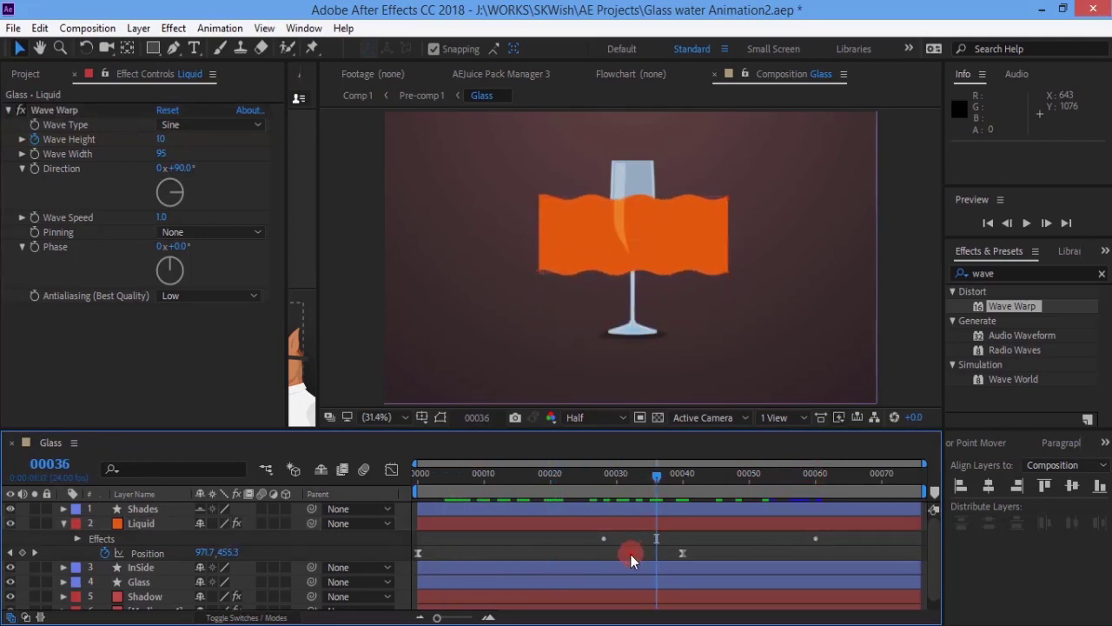
click(631, 528)
key(u)
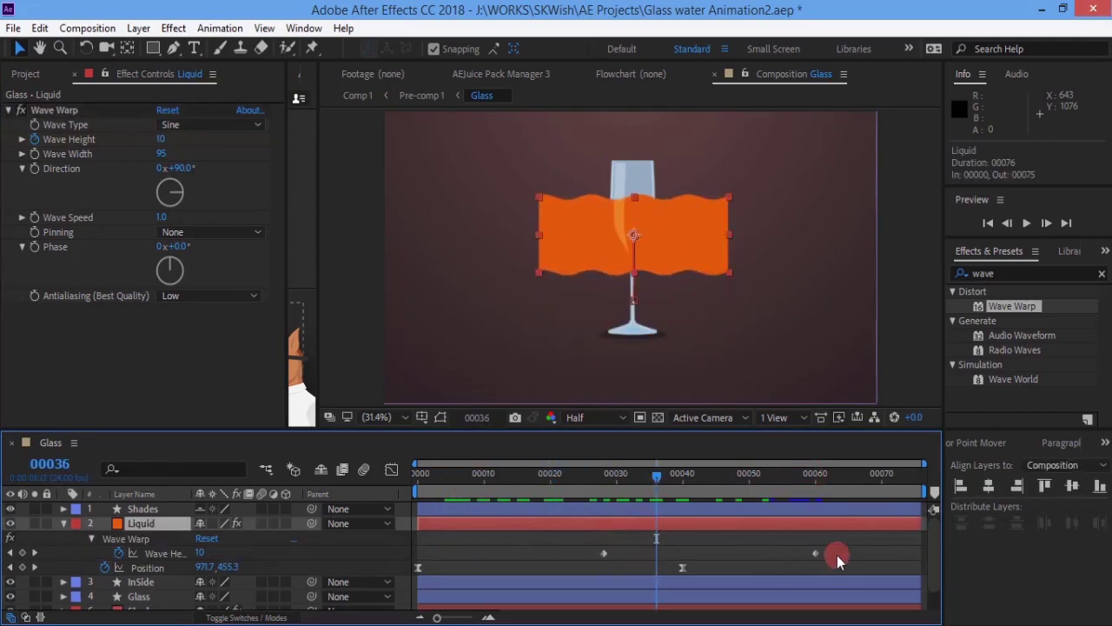
drag(837, 556, 597, 553)
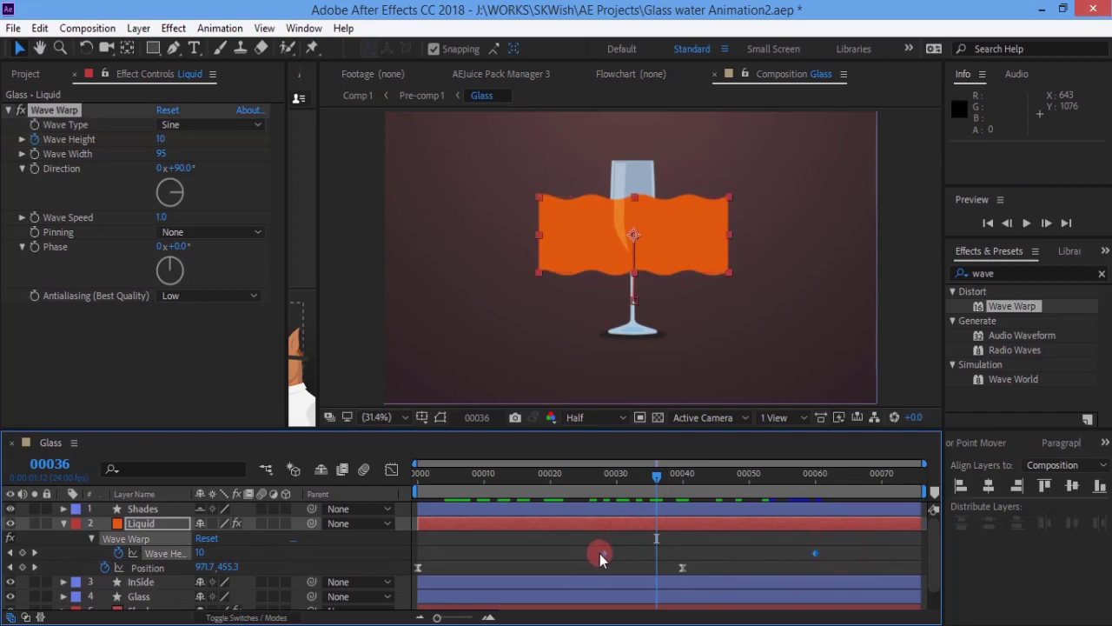
right_click(602, 555)
mouse_move(669, 542)
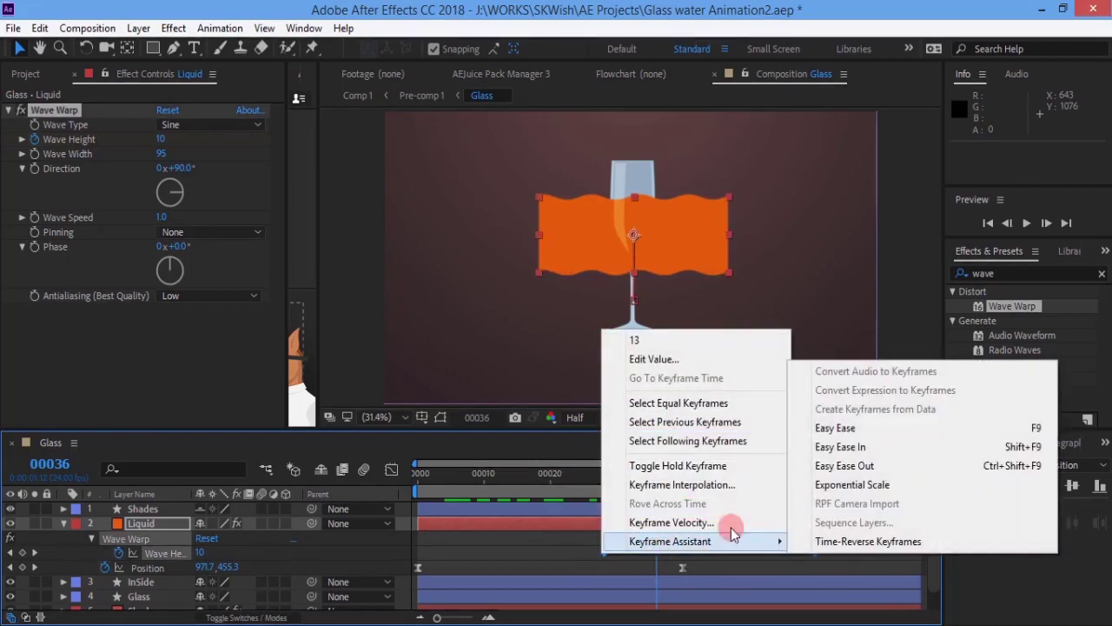
click(856, 446)
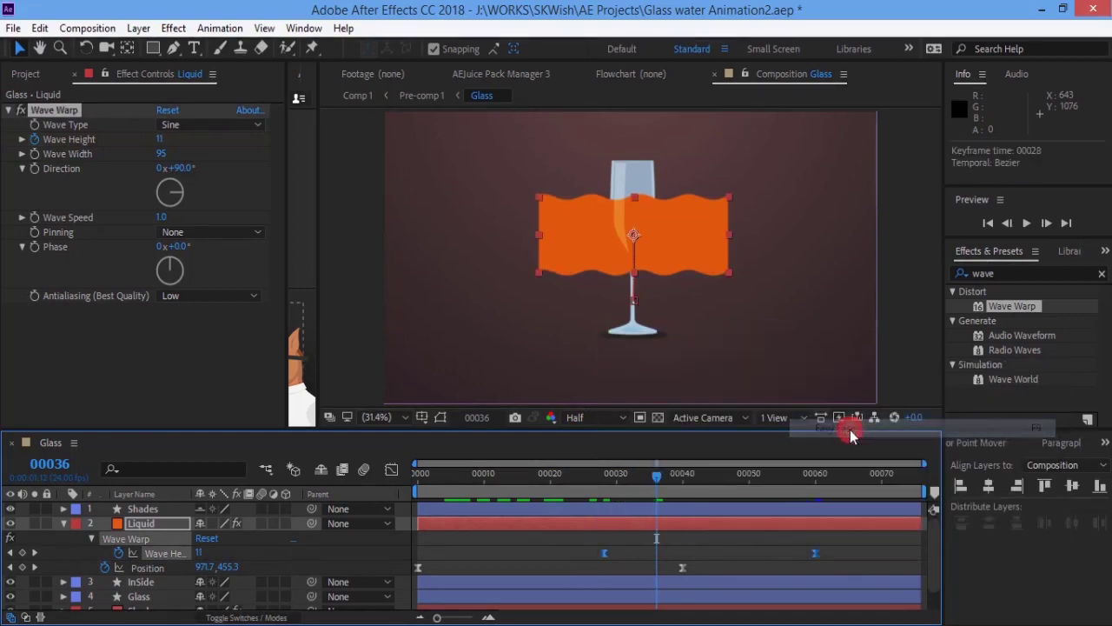
click(551, 550)
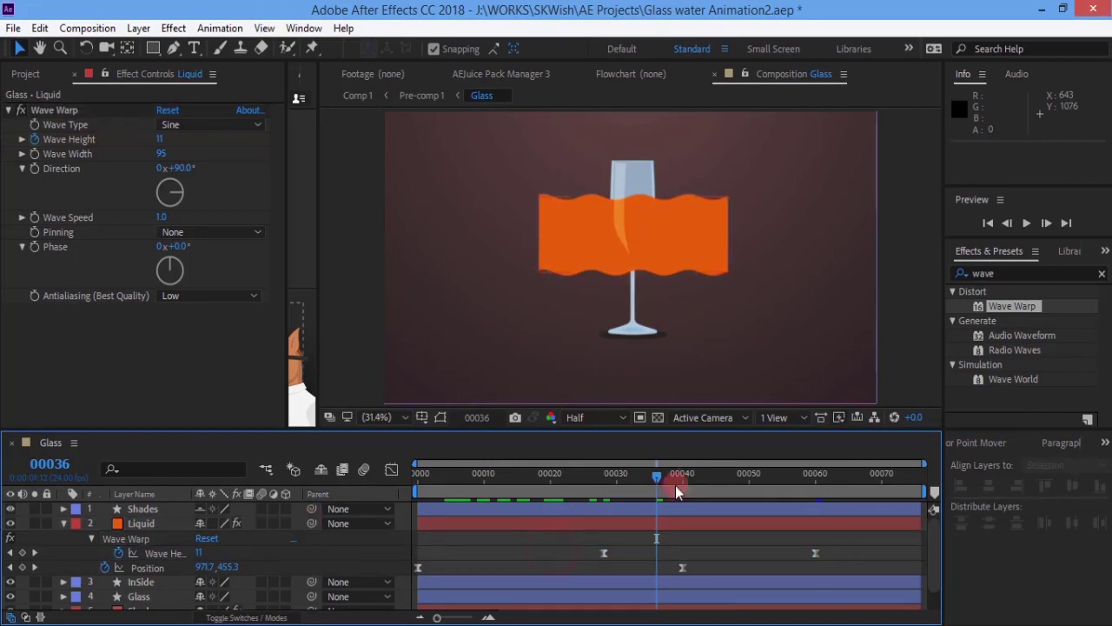
drag(656, 475, 504, 476)
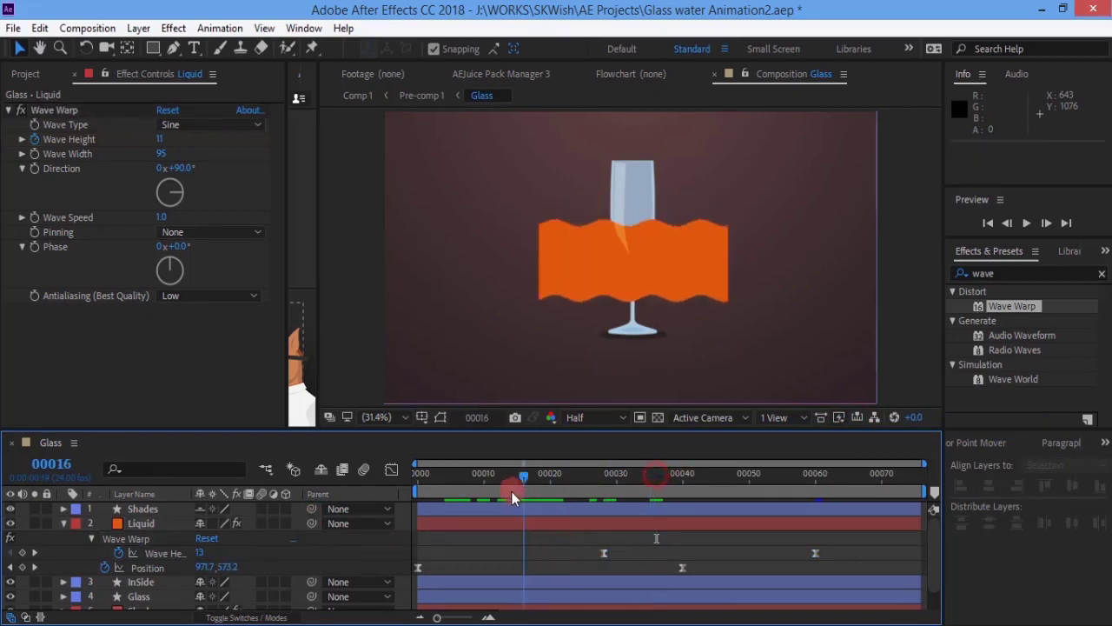
Move the Liquid layer below InSide in the layer stack.
click(64, 523)
click(135, 525)
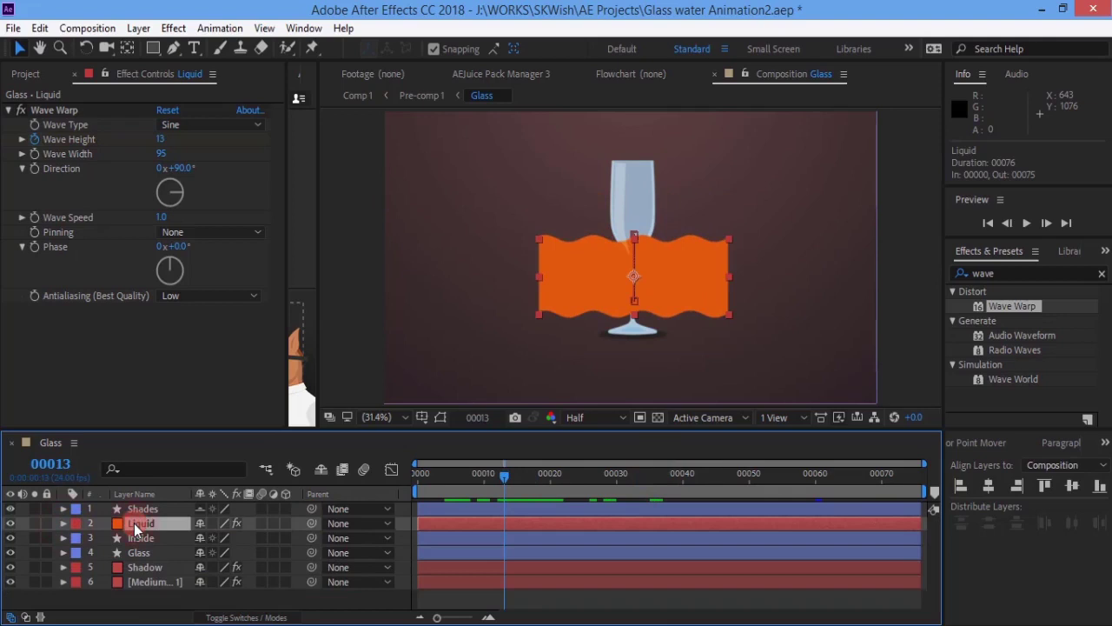
key(ctrl+bracketleft)
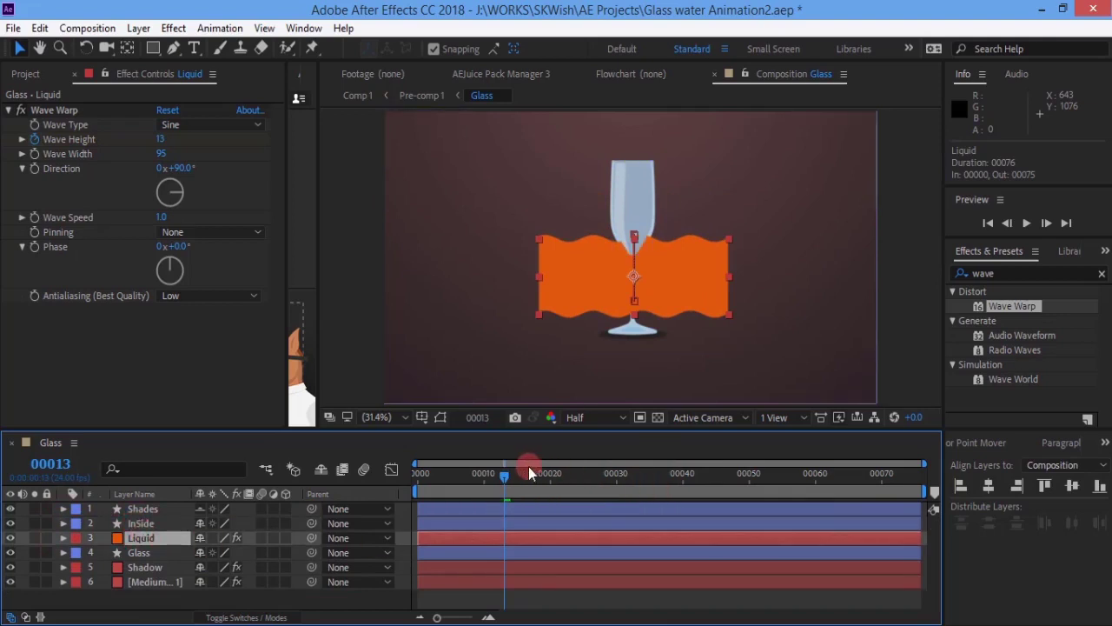
drag(514, 476, 569, 479)
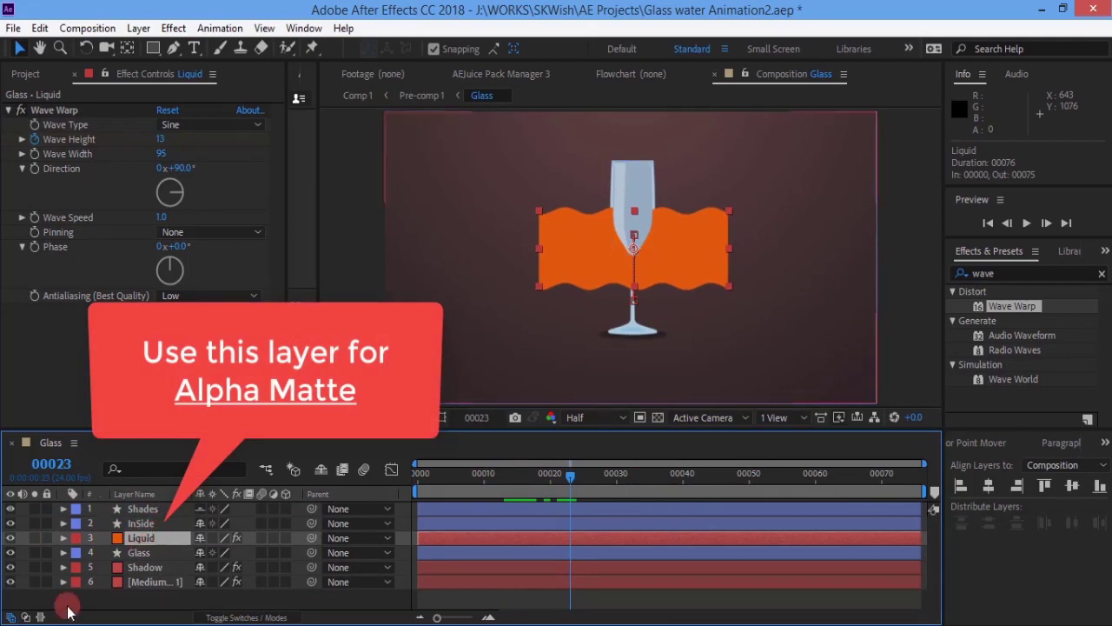
Set Liquid's Track Matte to Alpha Matte "InSide" and preview the filling animation.
click(27, 617)
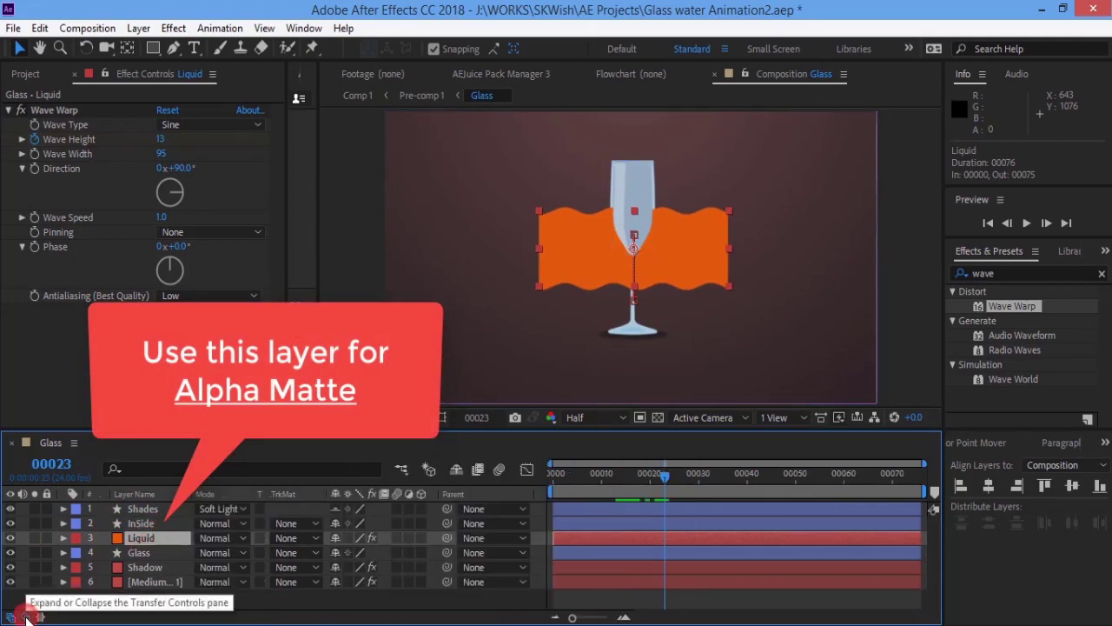
click(317, 538)
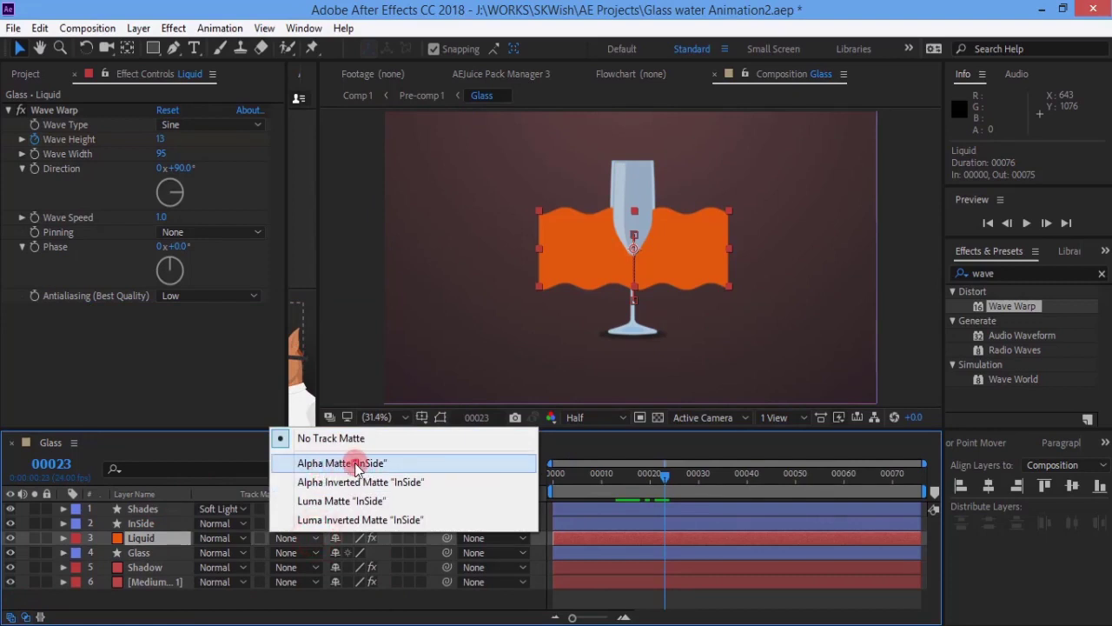
click(356, 467)
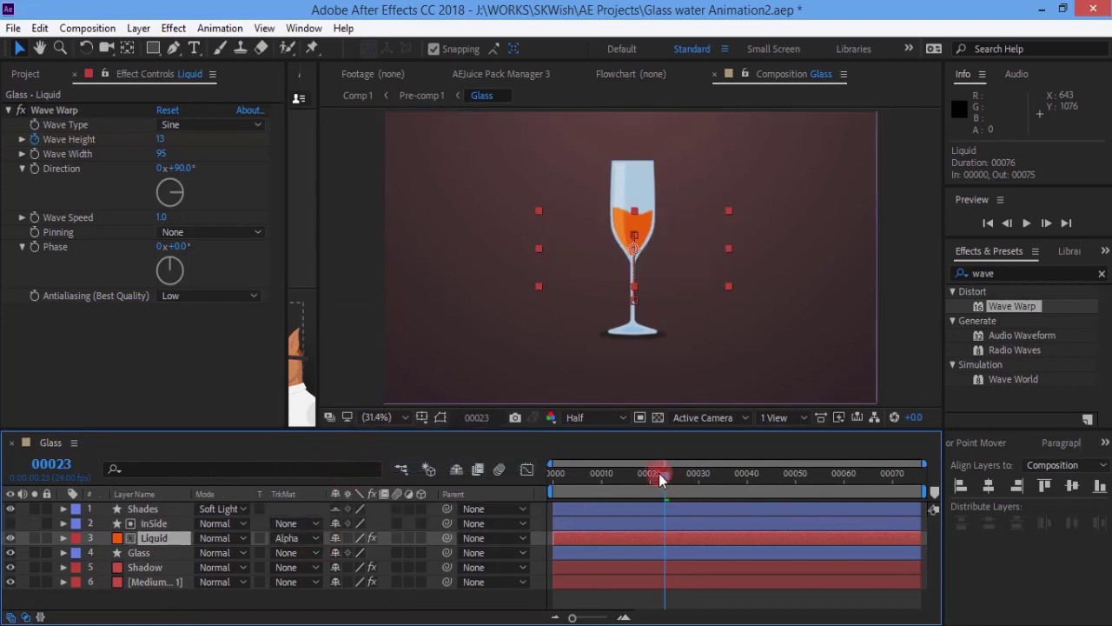
drag(659, 478, 526, 478)
key(space)
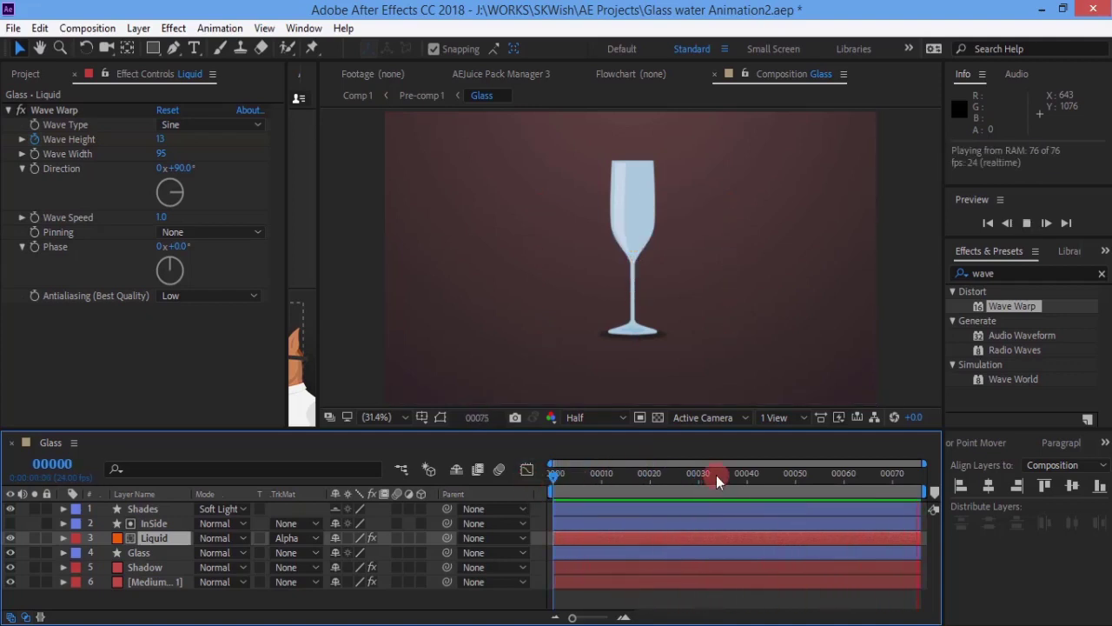
drag(716, 475, 738, 475)
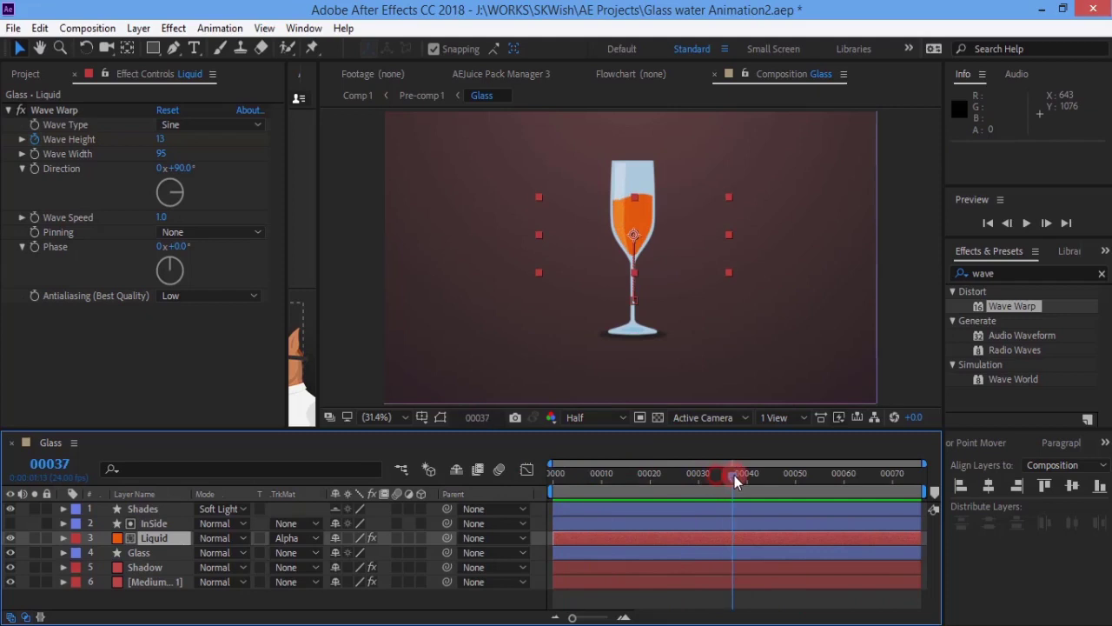
Give the InSide and Liquid layers a Yellow label.
ctrl+click(149, 524)
click(76, 523)
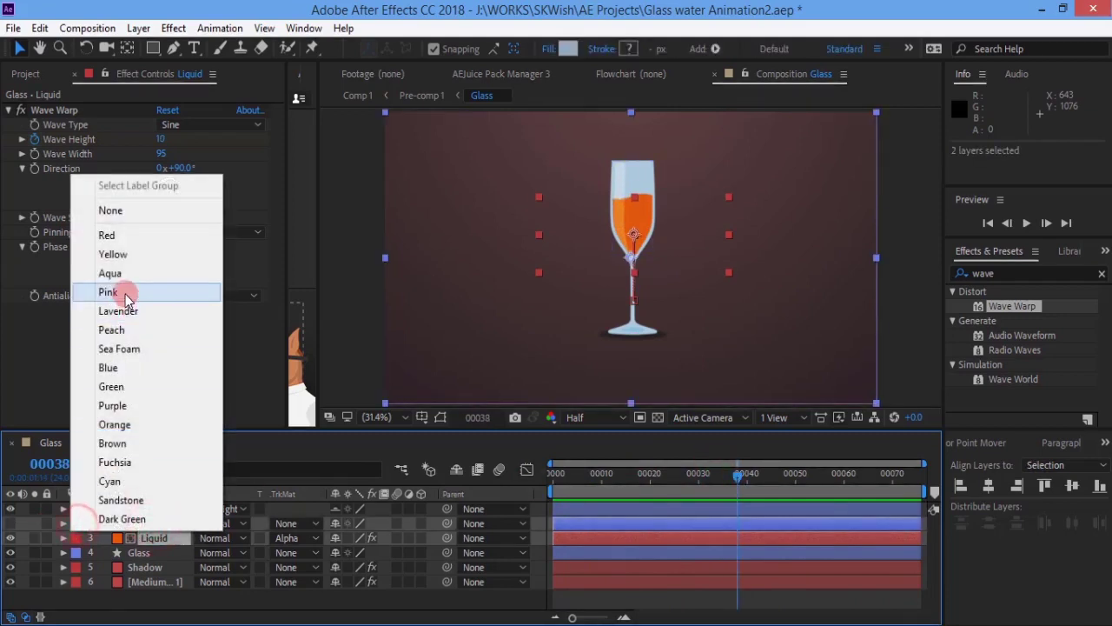
click(117, 254)
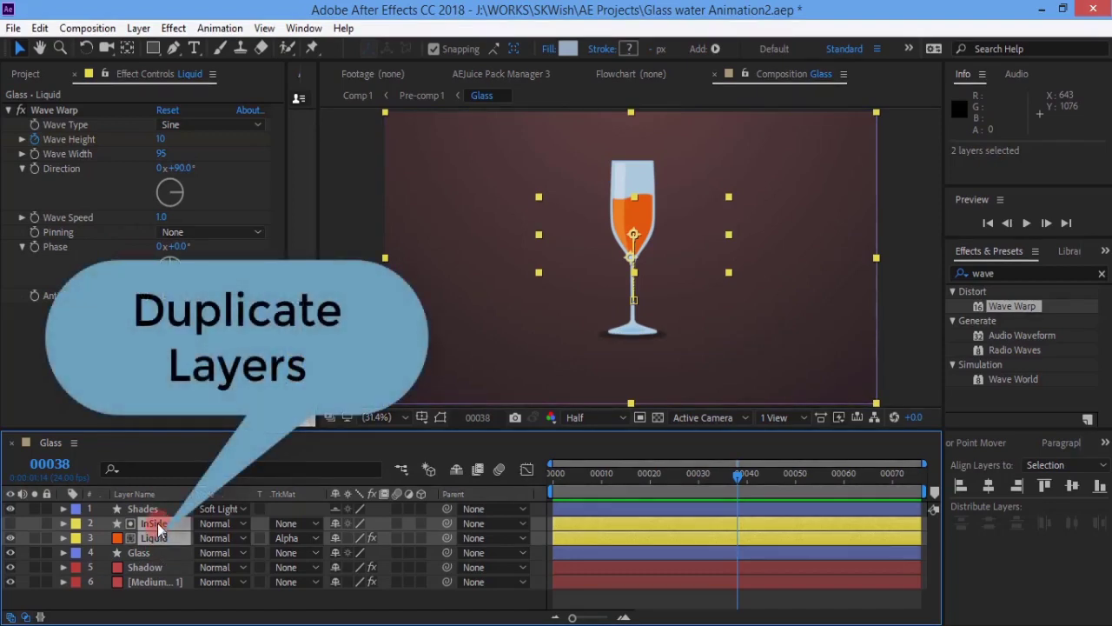
Duplicate them as InSide 2 and Liquid 2 below the originals, labelled Green.
key(ctrl+d)
drag(159, 528, 155, 574)
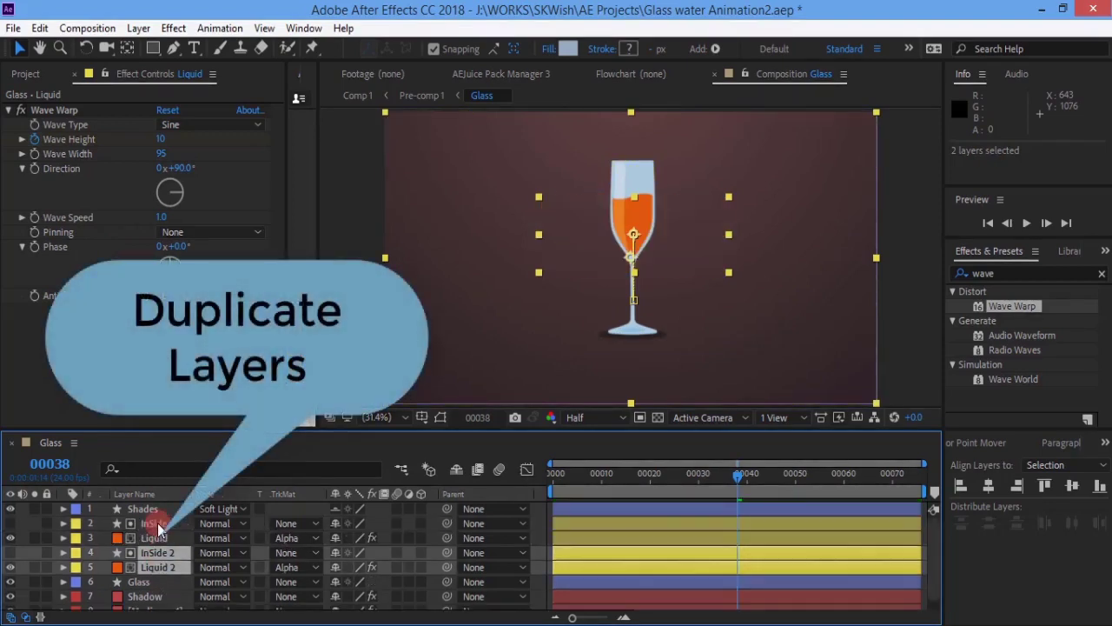
click(76, 555)
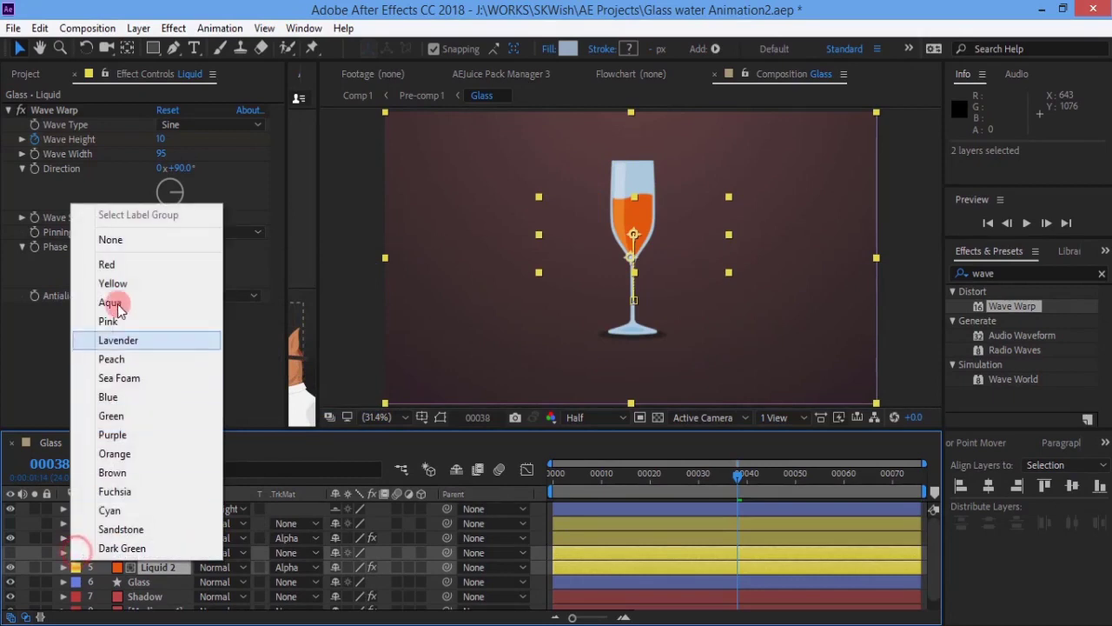
click(121, 416)
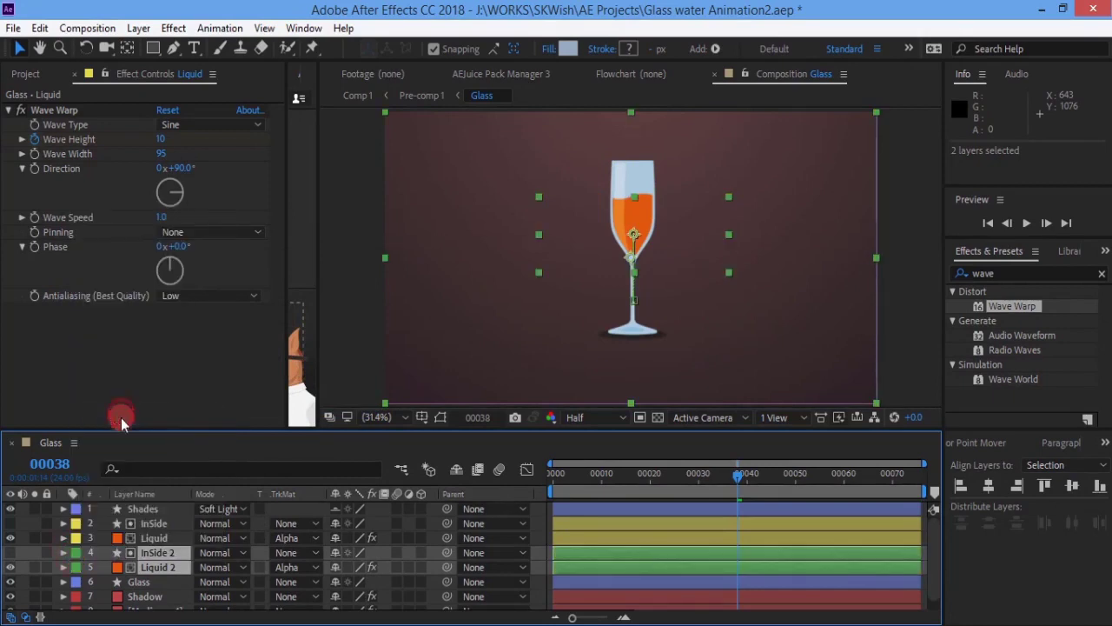
click(146, 583)
Set Liquid 2's Wave Warp Direction to -90°.
click(156, 567)
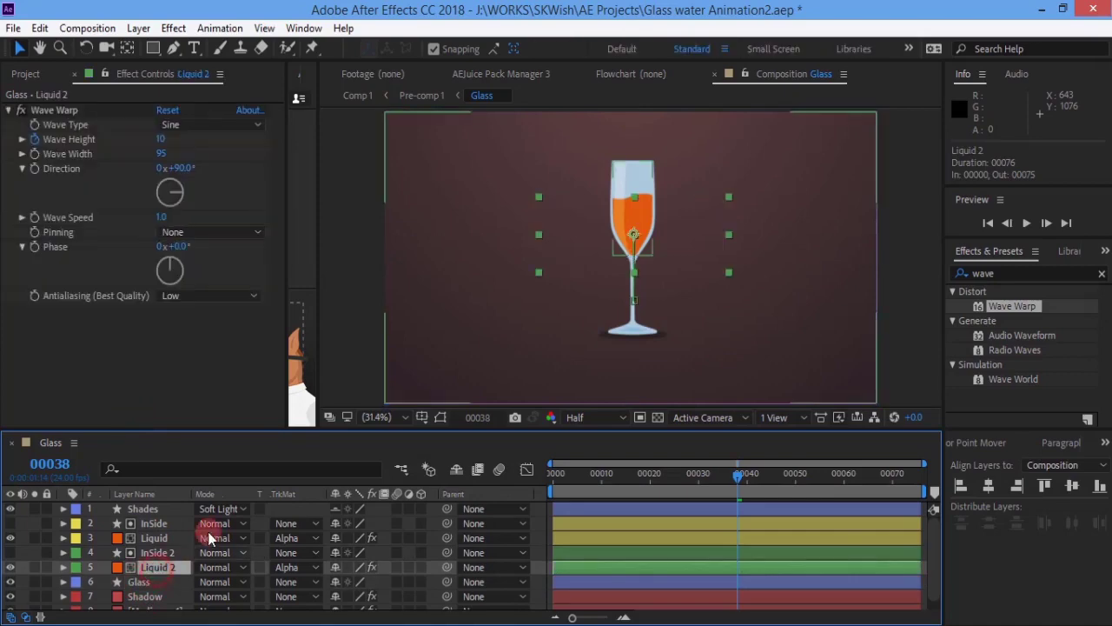
click(179, 167)
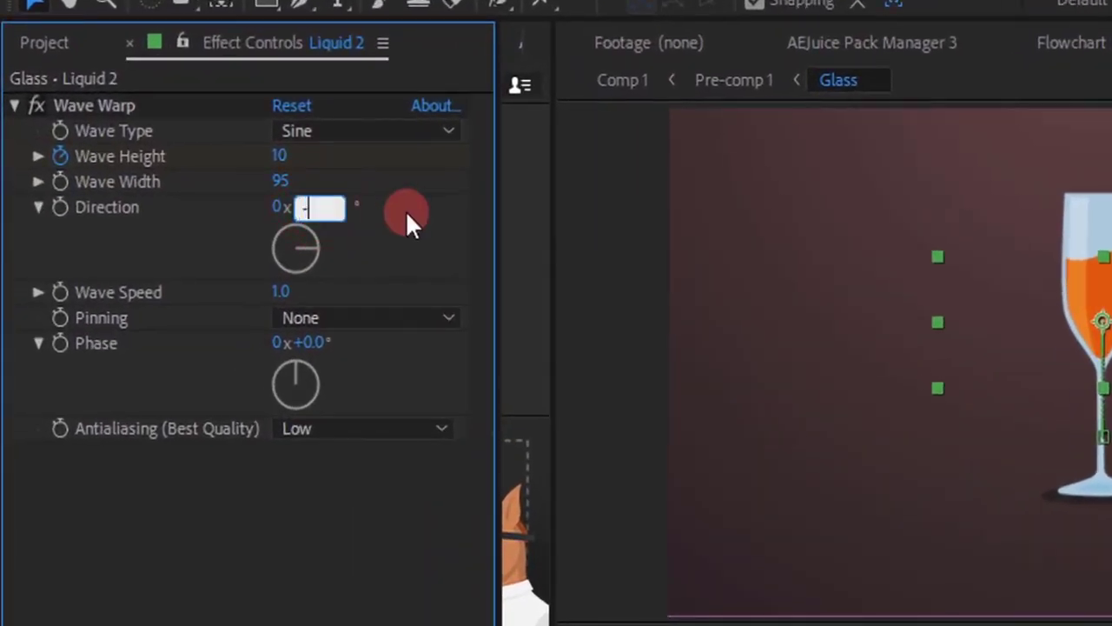
text(-90)
key(Return)
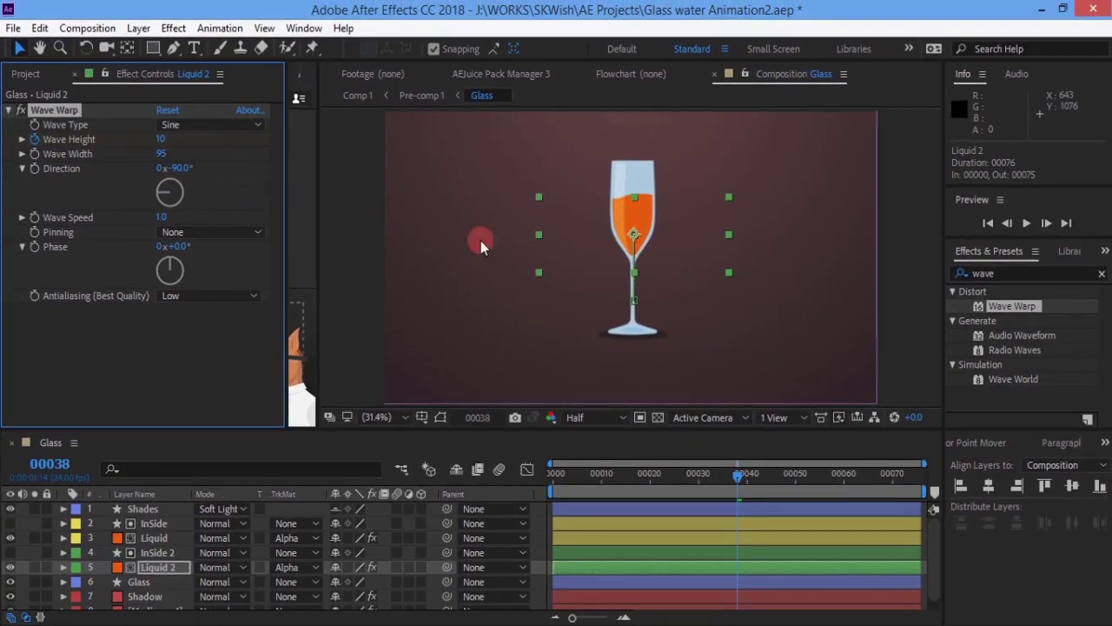
Add a Fill effect to Liquid 2 with the pale peach colour D49C7E.
double_click(1026, 272)
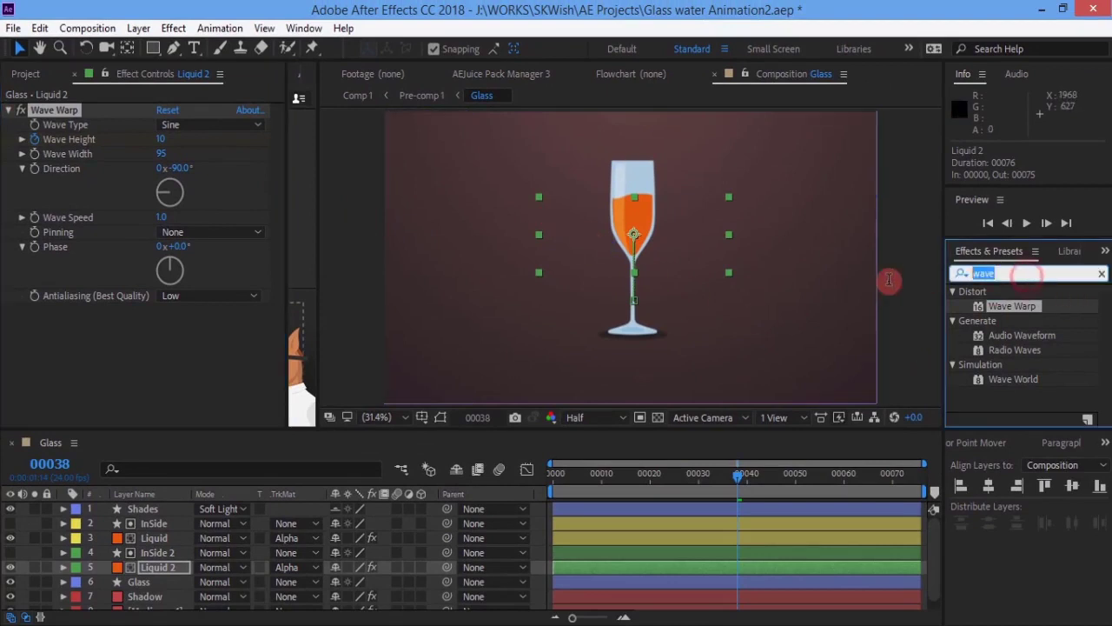
text(fill)
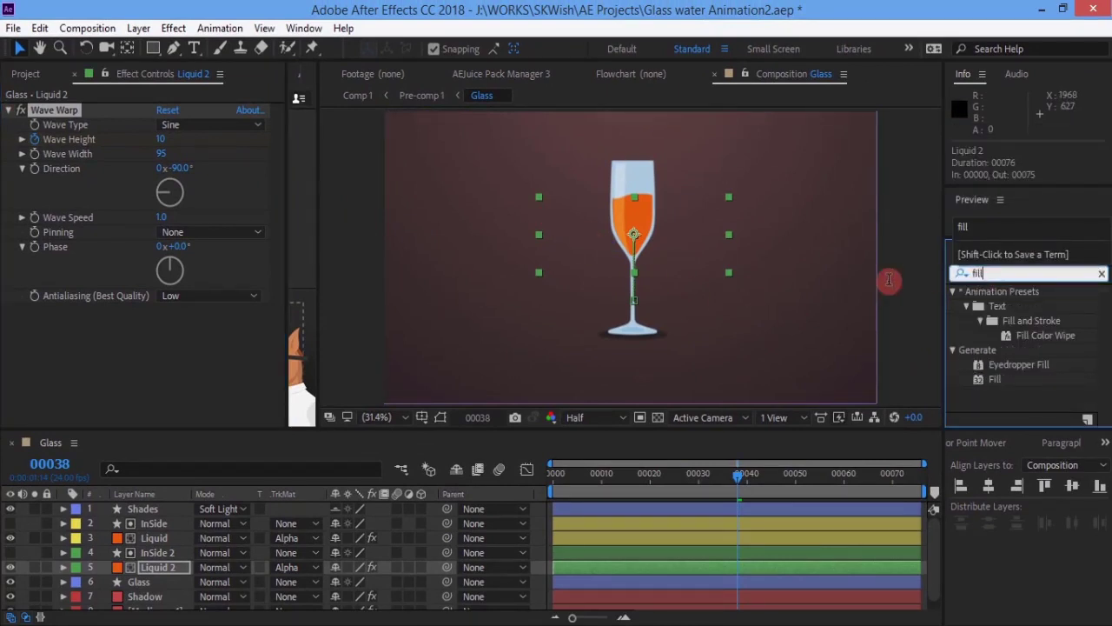
double_click(996, 384)
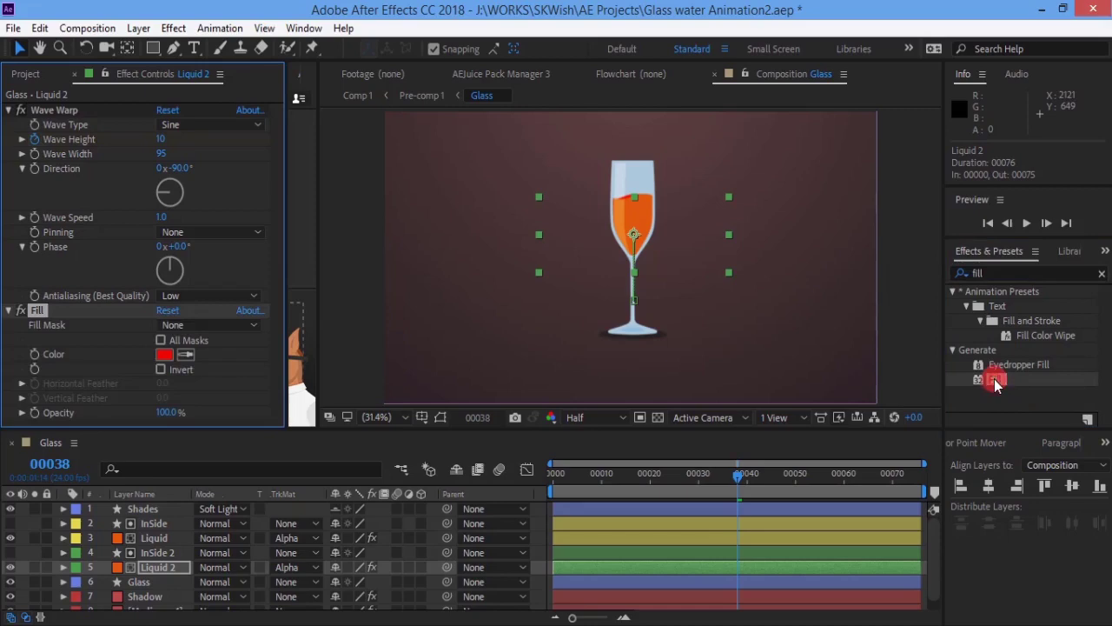
click(186, 355)
click(637, 221)
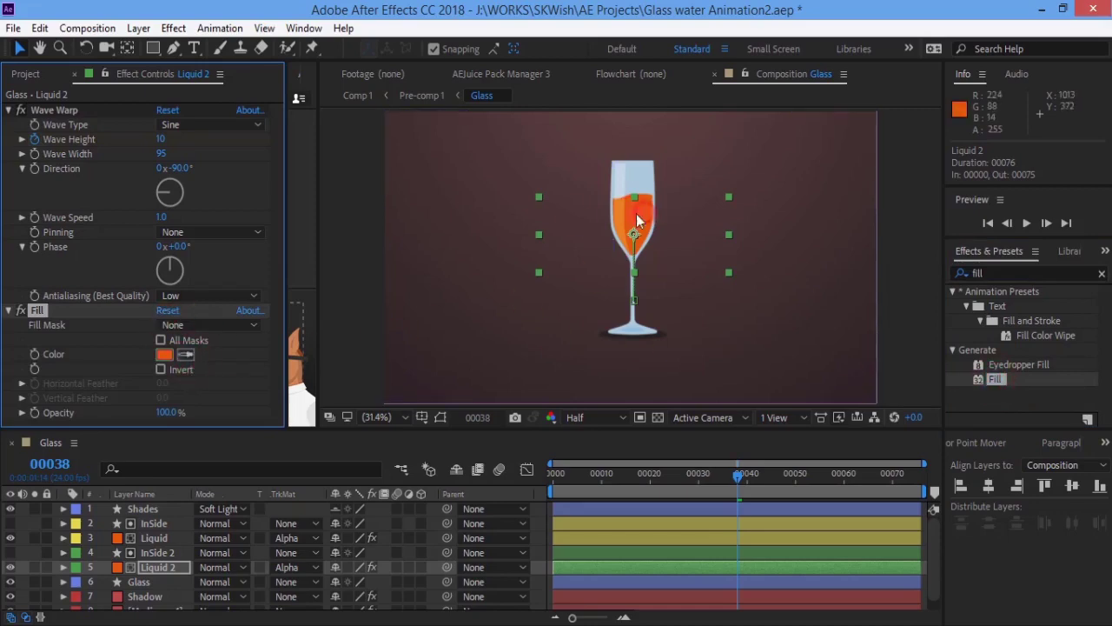
click(163, 355)
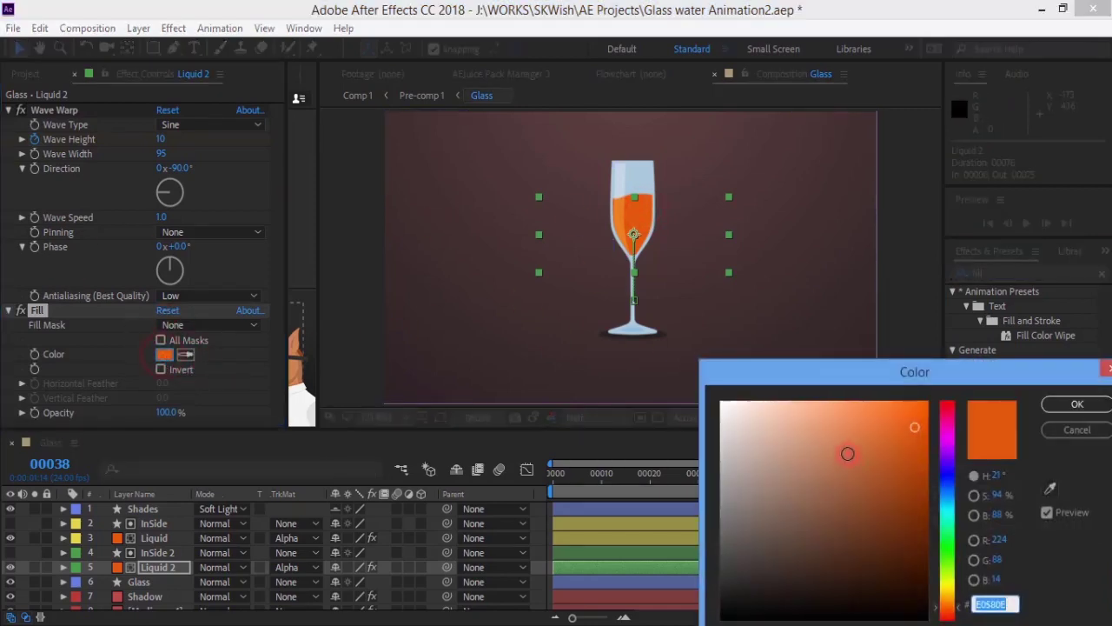
click(820, 439)
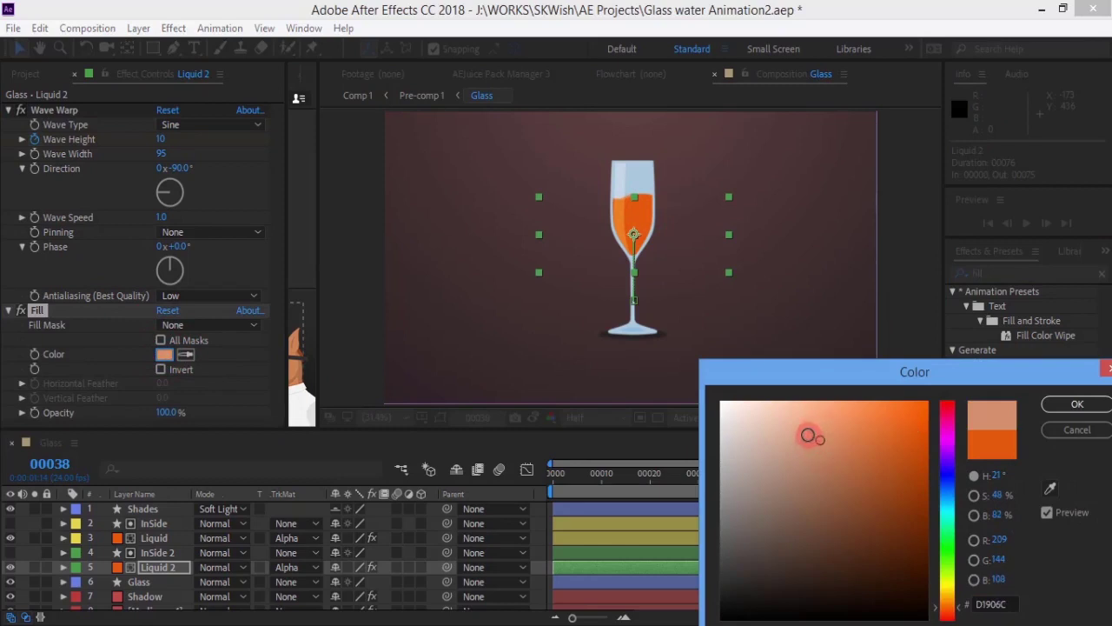
click(805, 437)
click(1076, 405)
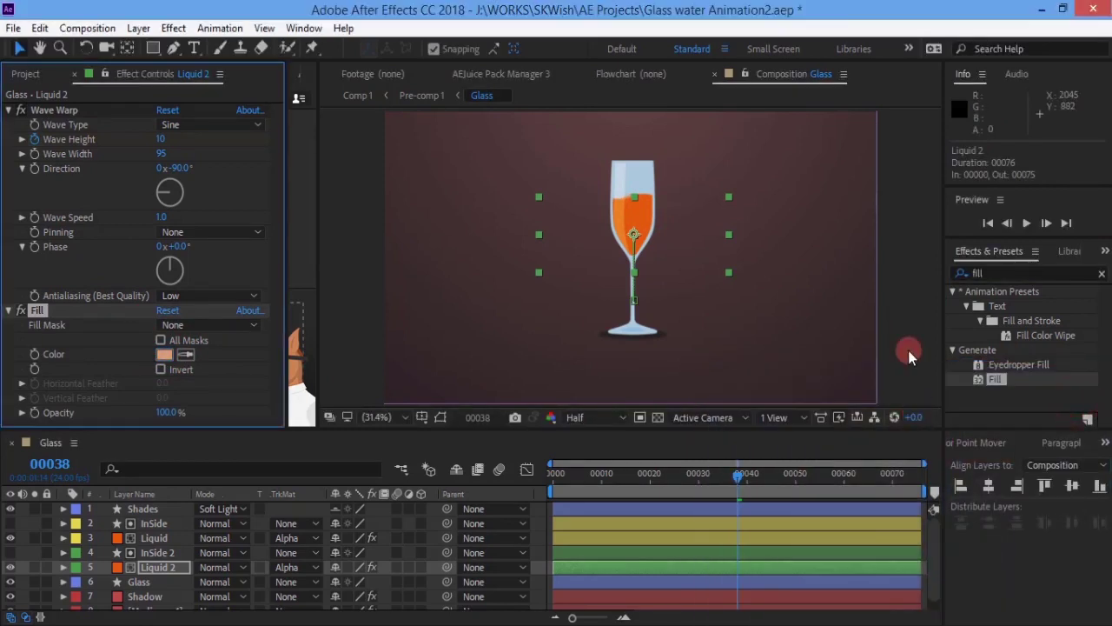
click(909, 355)
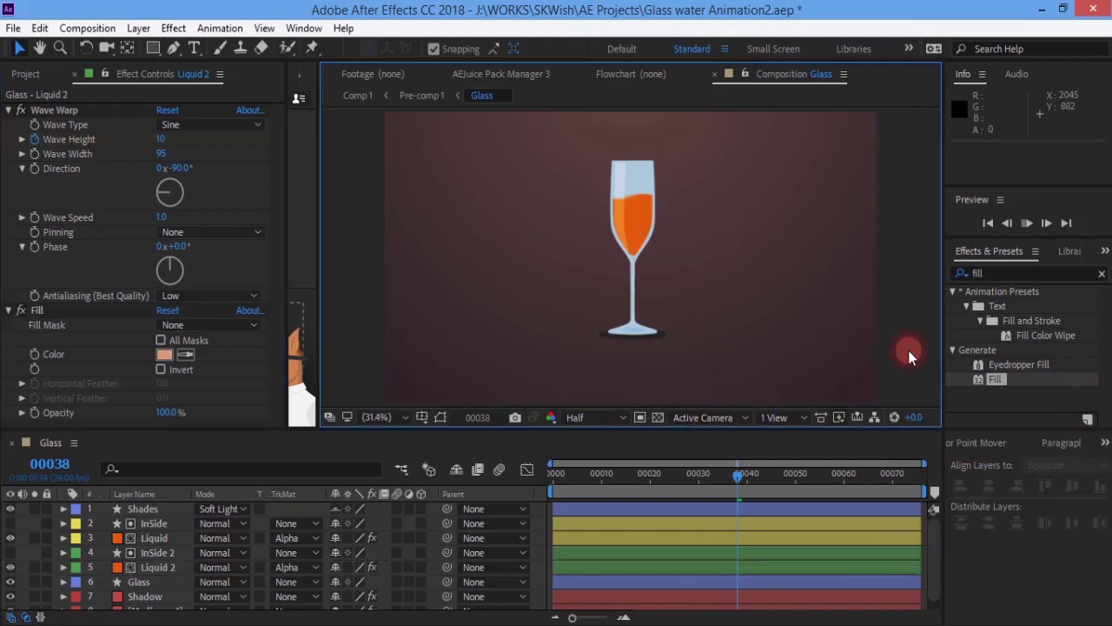
key(space)
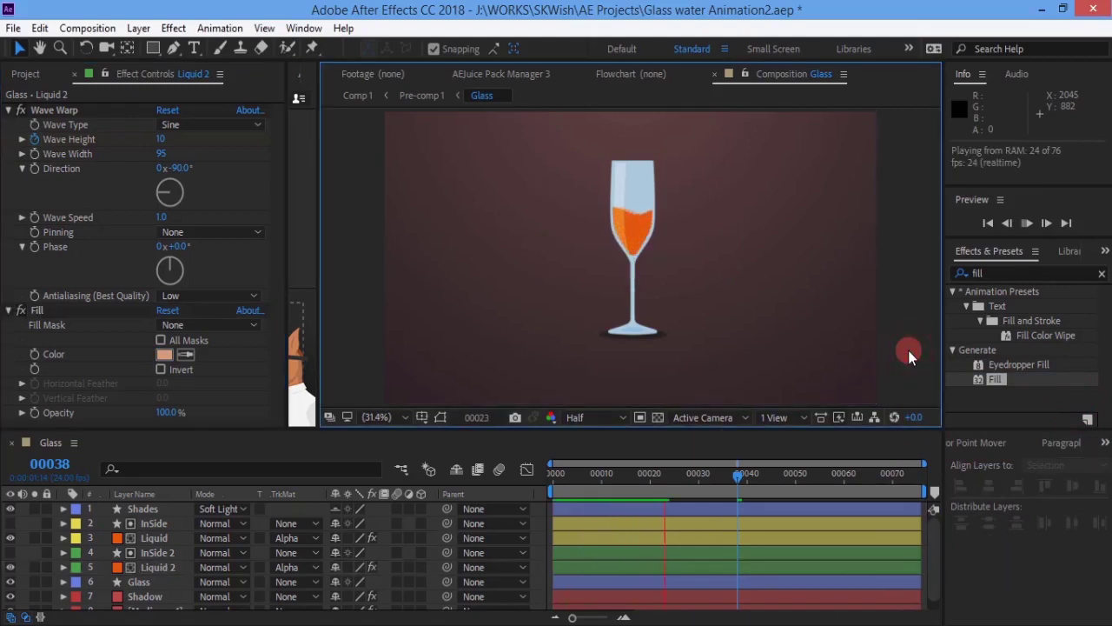